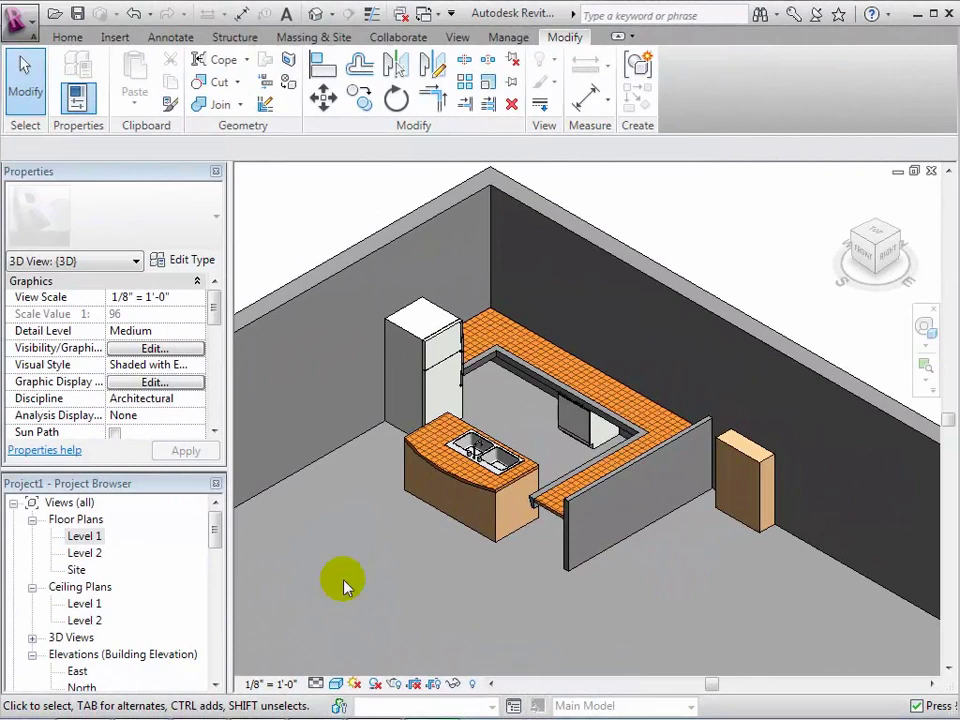
# Select the wine rack and open it in the In-Place Editor
pyautogui.click(743, 461)
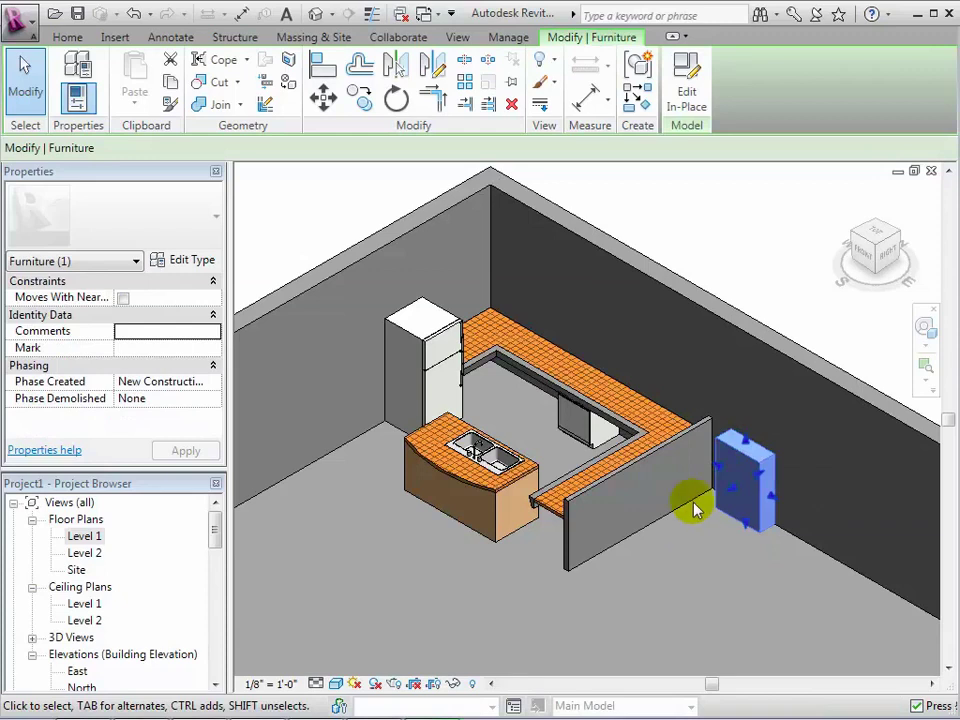
pyautogui.click(686, 88)
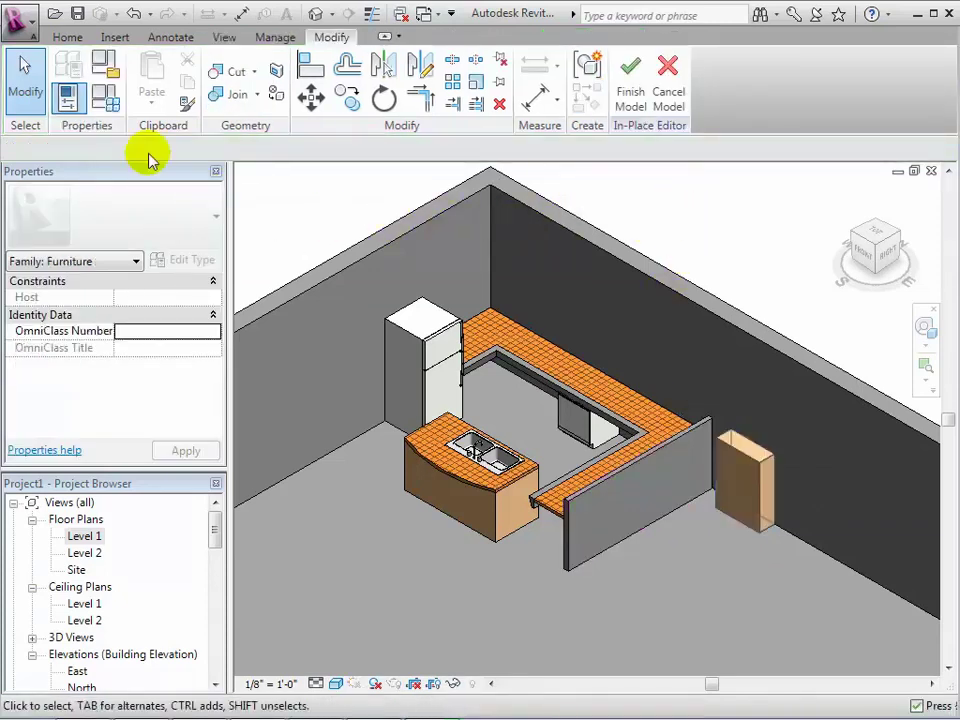
# Start a Void Extrusion and set its work plane using Pick a plane
pyautogui.click(67, 38)
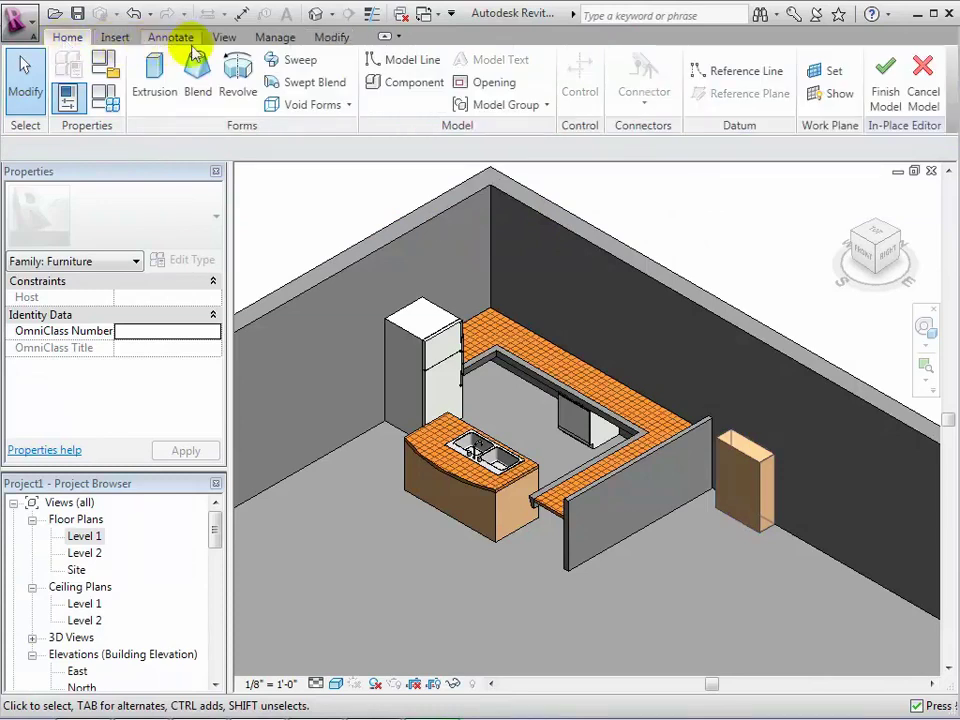
pyautogui.click(347, 106)
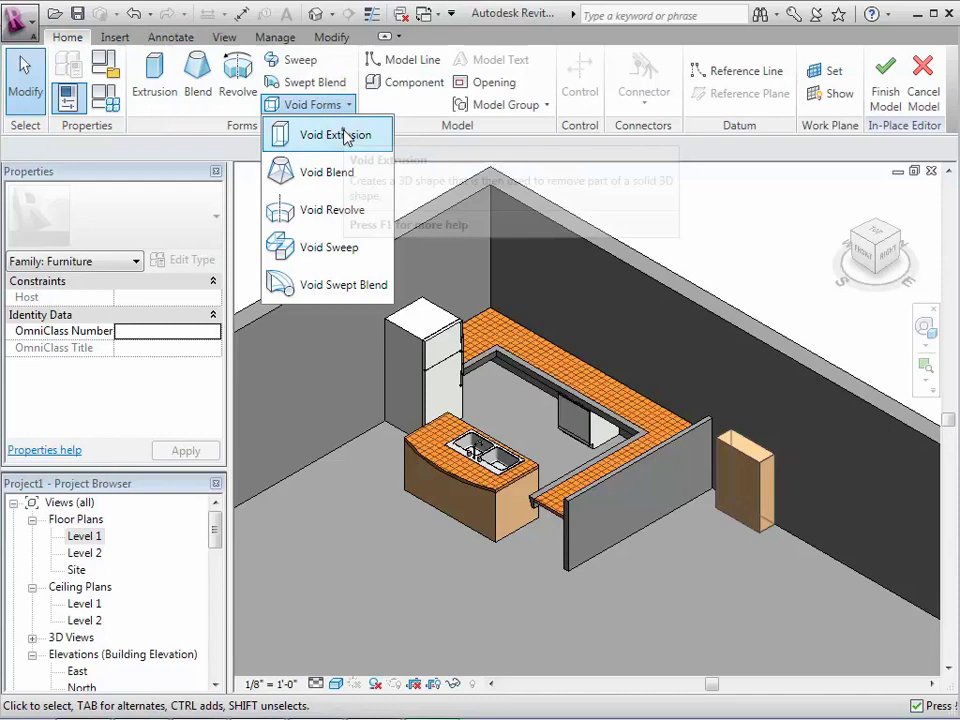
pyautogui.click(343, 134)
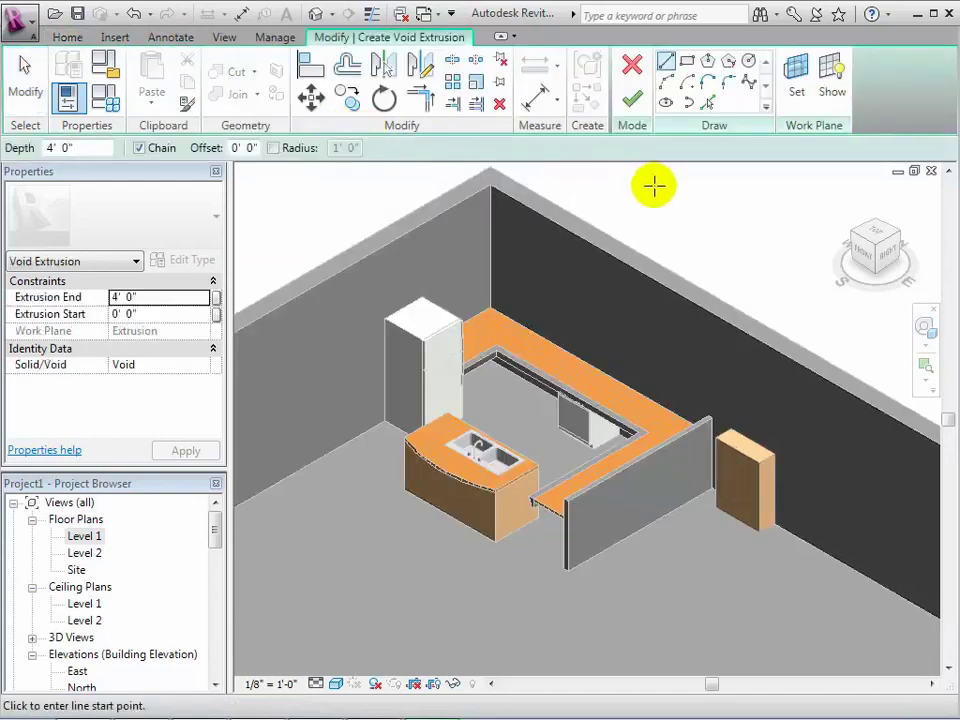
pyautogui.click(800, 80)
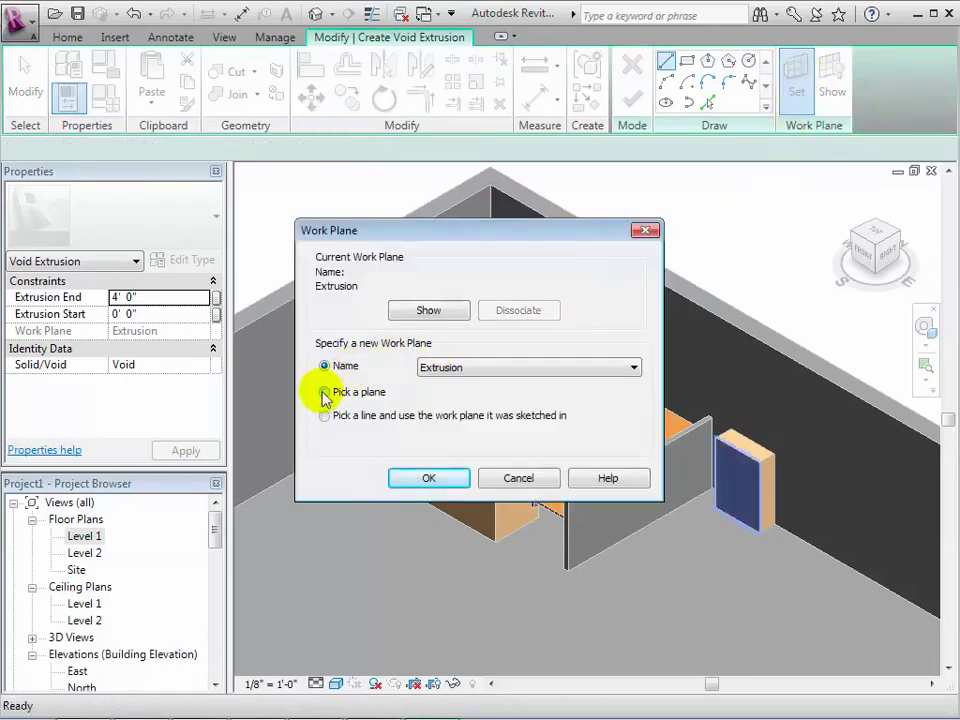
pyautogui.click(411, 480)
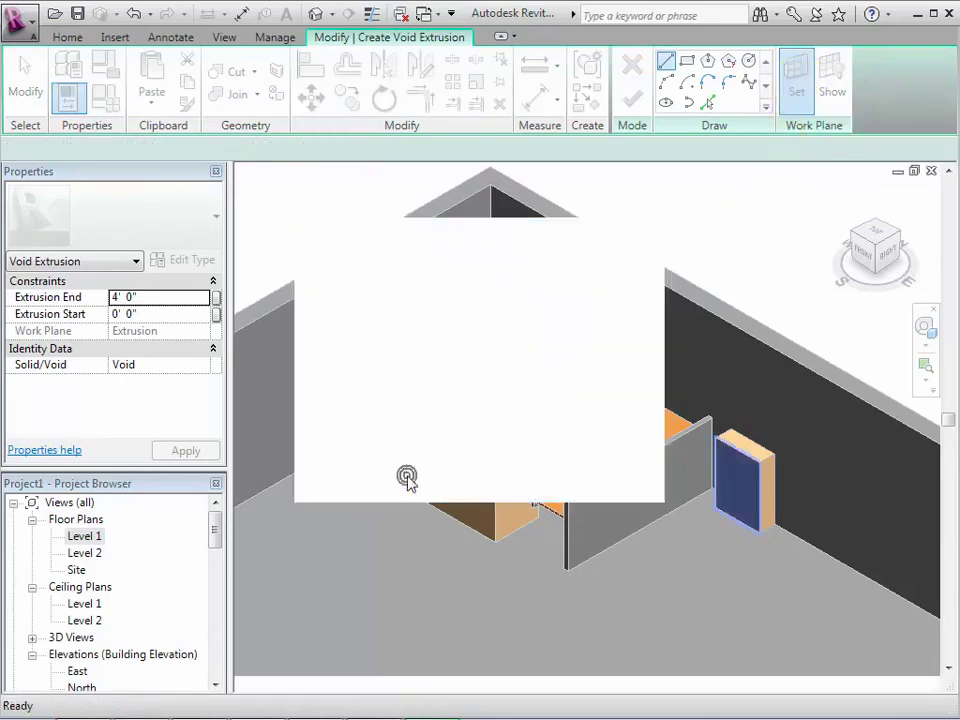
# Pick the rack's face as the sketch plane and zoom in on a front view
pyautogui.click(720, 490)
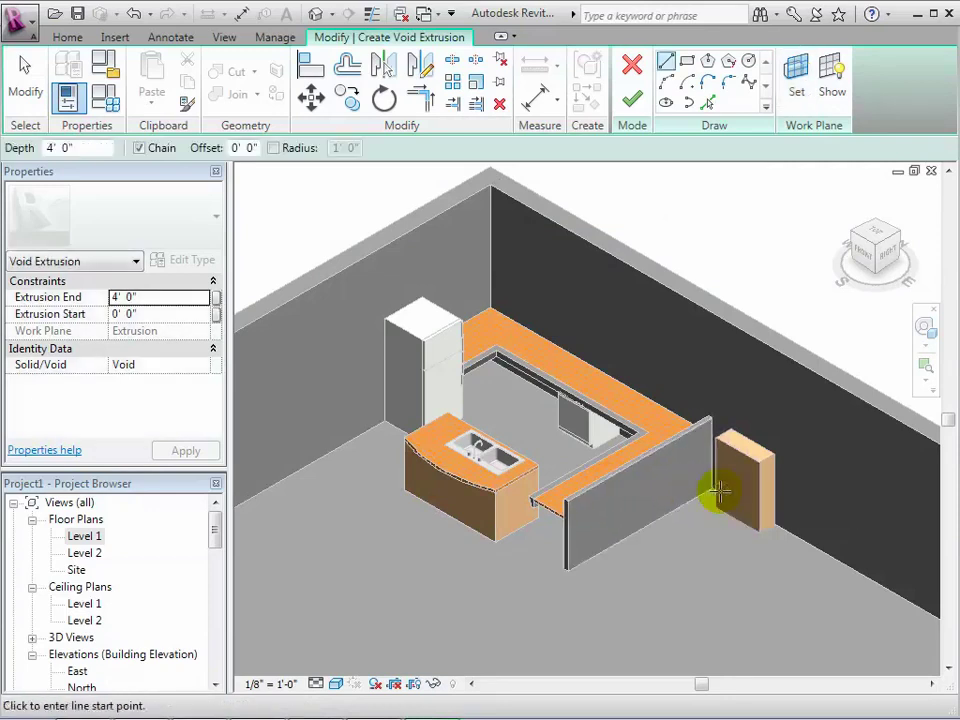
pyautogui.click(862, 252)
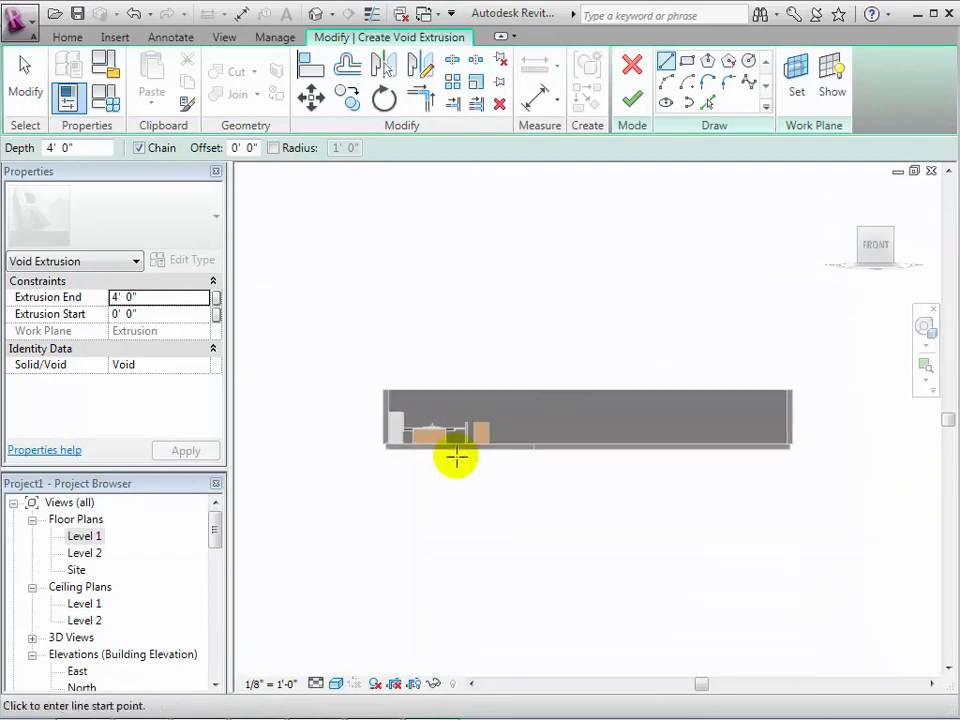
pyautogui.scroll(10, 456, 457)
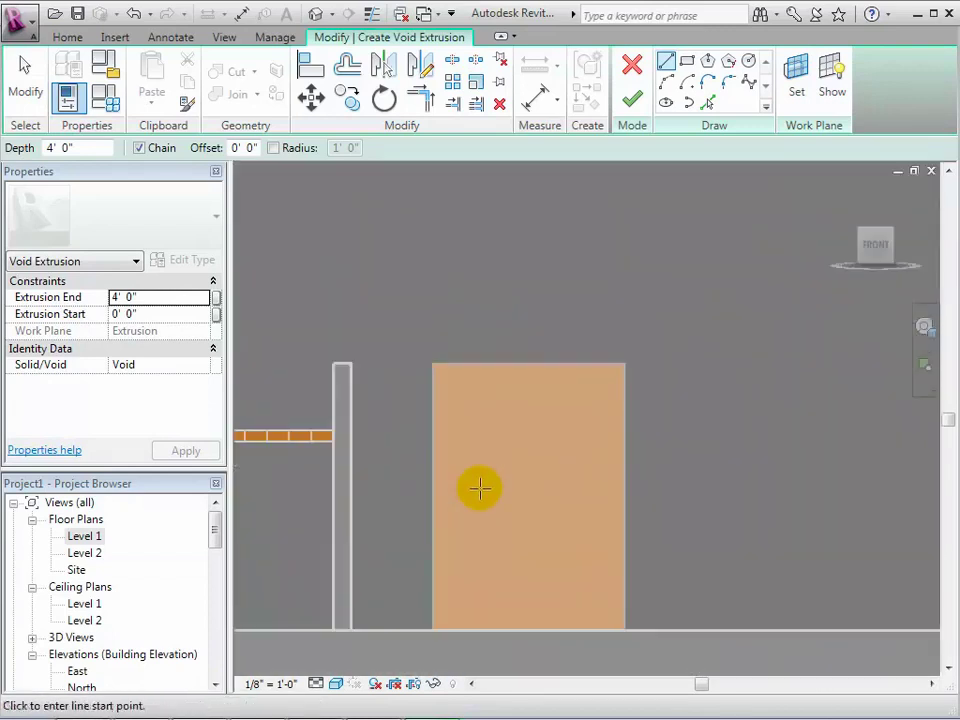
pyautogui.scroll(-2, 479, 487)
pyautogui.scroll(4, 514, 454)
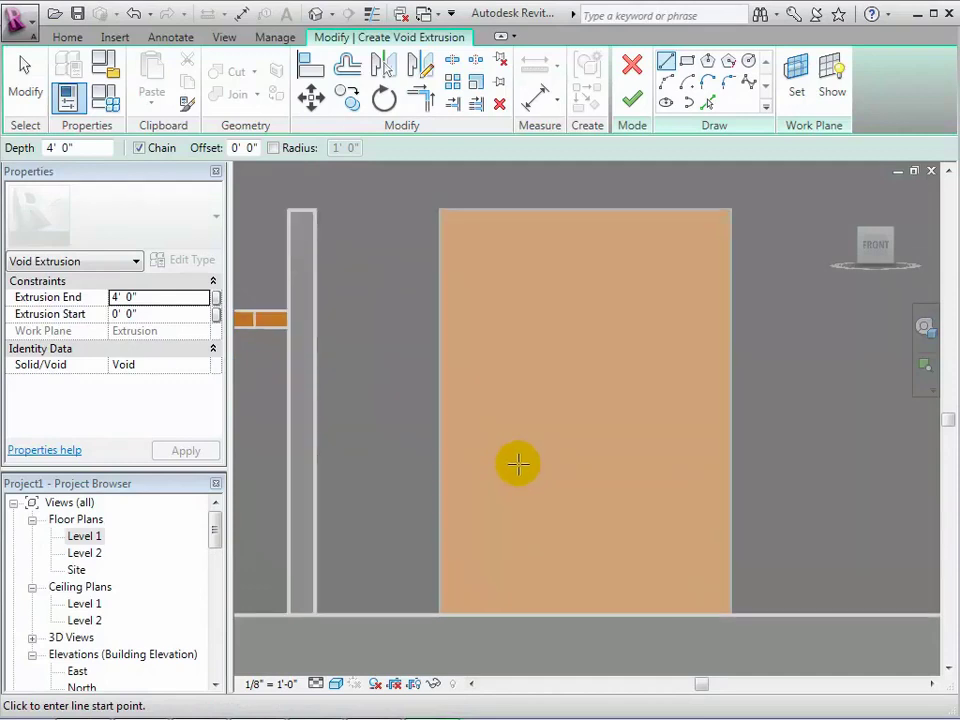
# Draw a closed four-line diamond near the rack's top-left corner
pyautogui.click(470, 217)
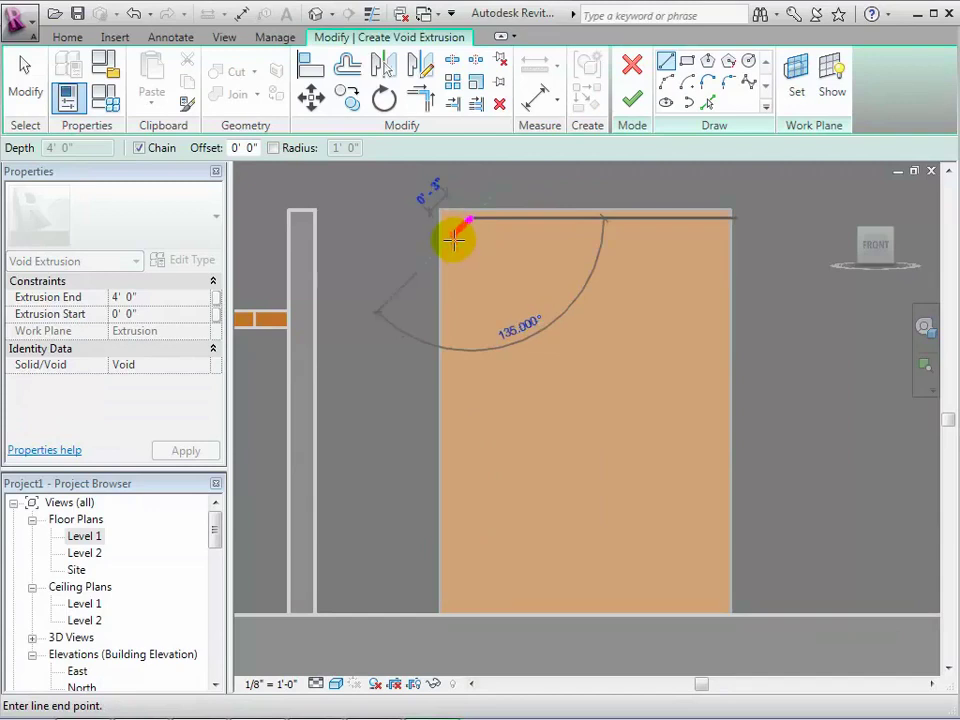
pyautogui.click(454, 237)
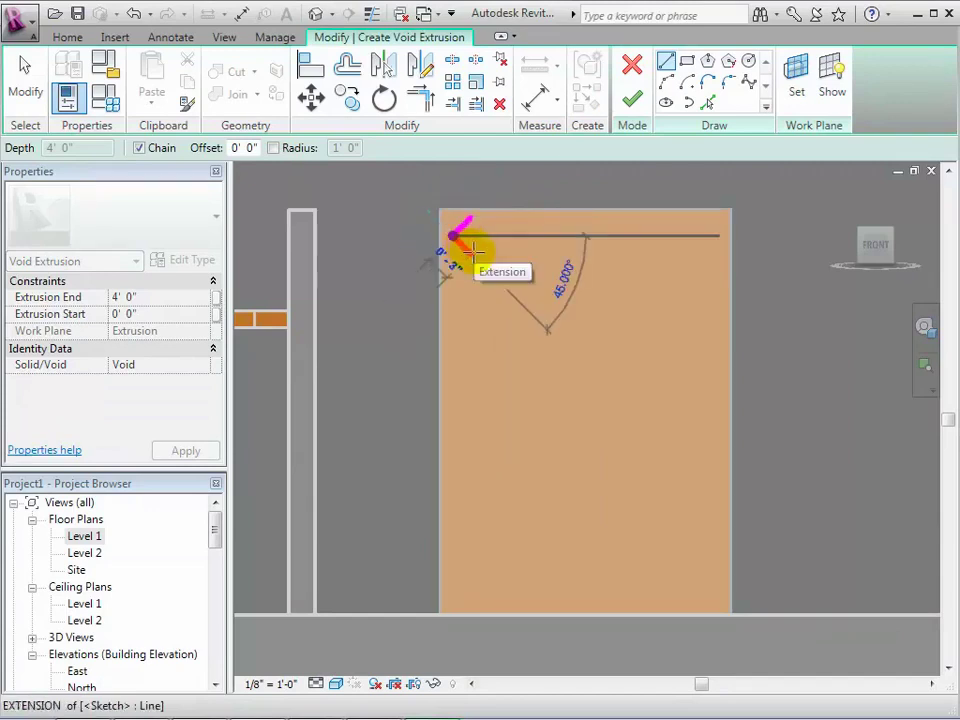
pyautogui.click(470, 252)
pyautogui.click(487, 237)
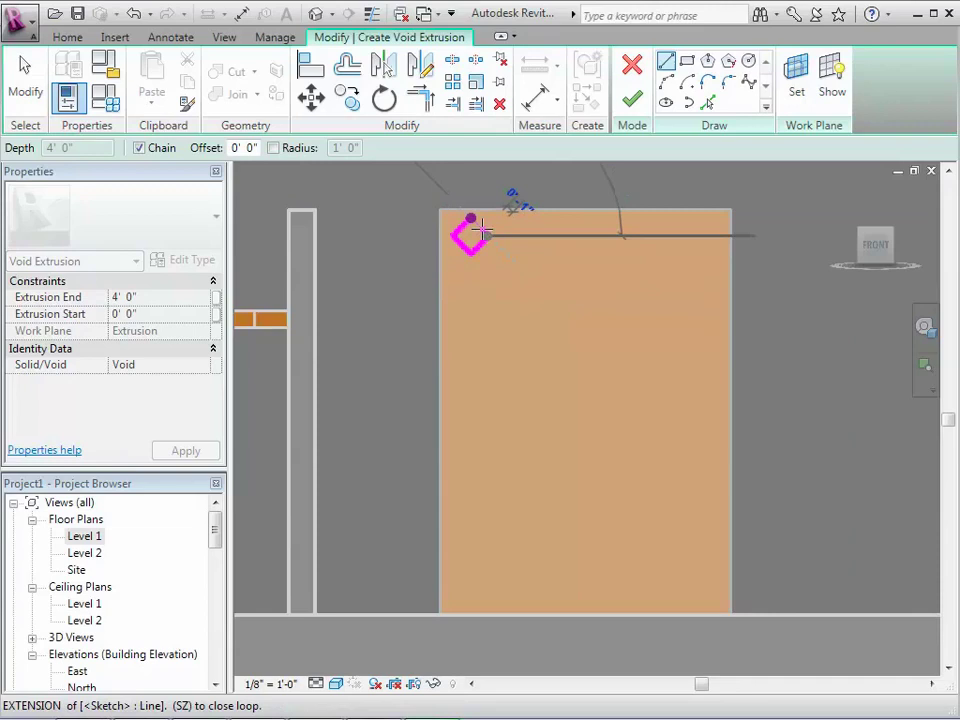
pyautogui.click(470, 217)
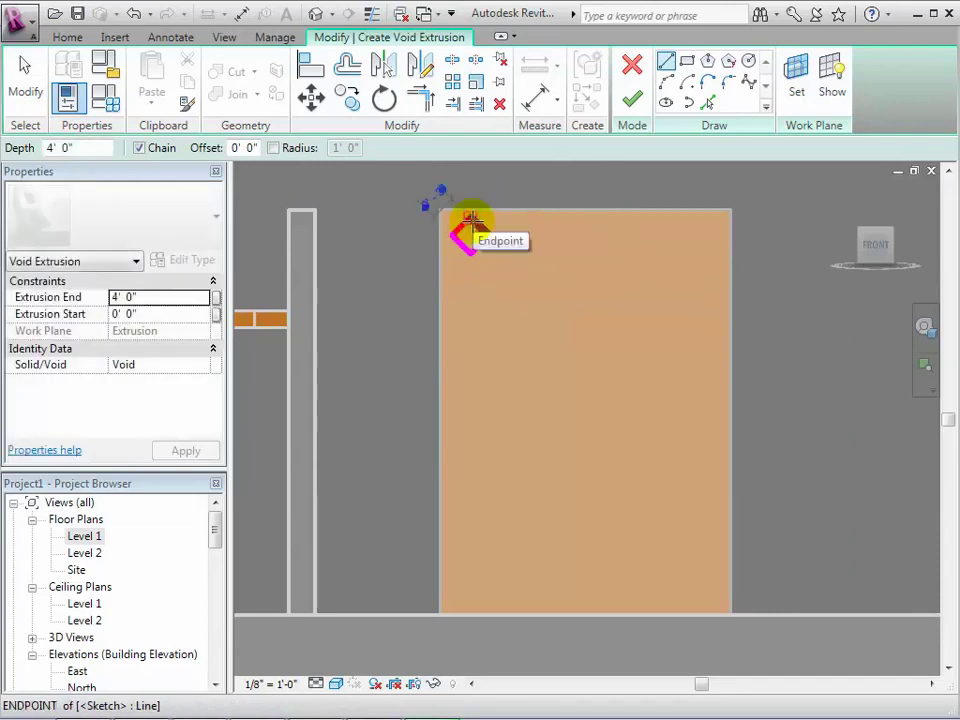
# Copy the diamond into staggered grids and lengthen the upper rectangular opening
pyautogui.click(22, 82)
pyautogui.click(447, 218)
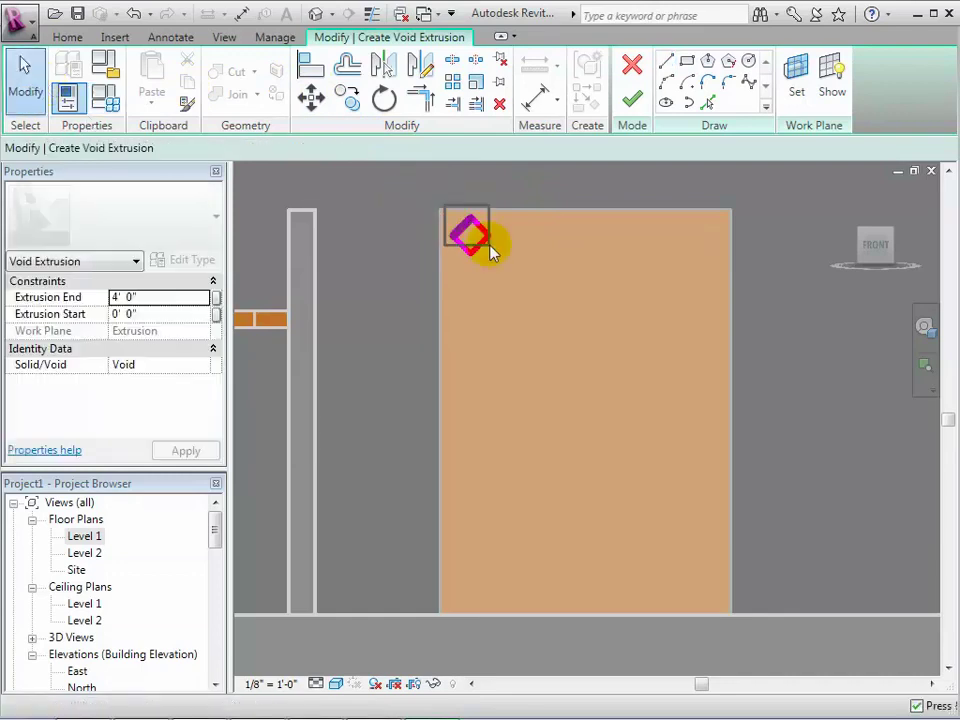
pyautogui.moveTo(507, 265); pyautogui.dragTo(507, 264)
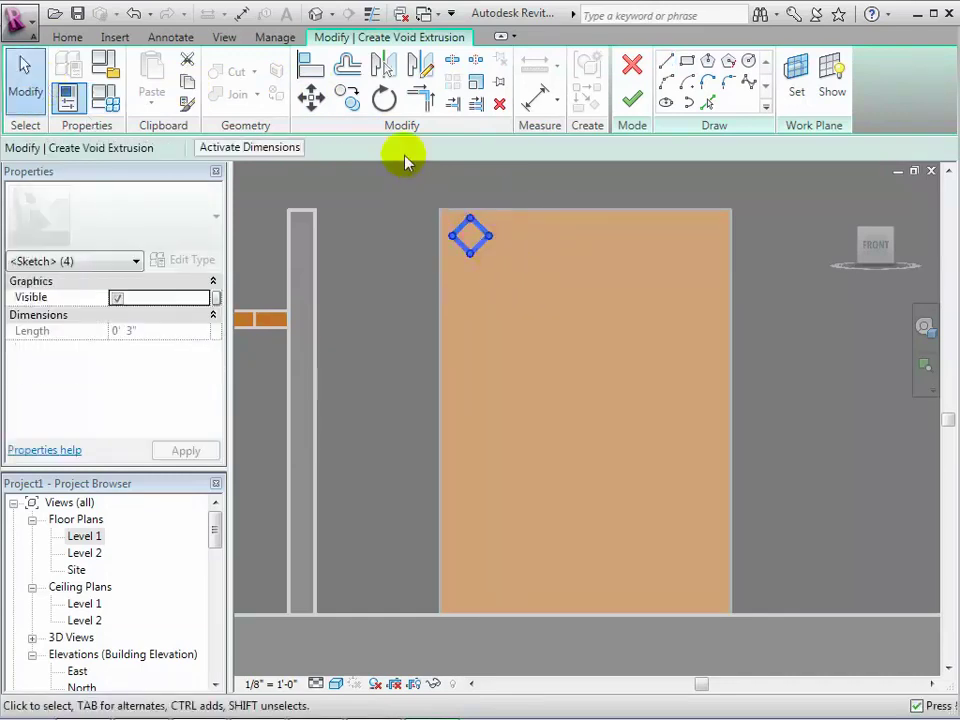
pyautogui.click(347, 97)
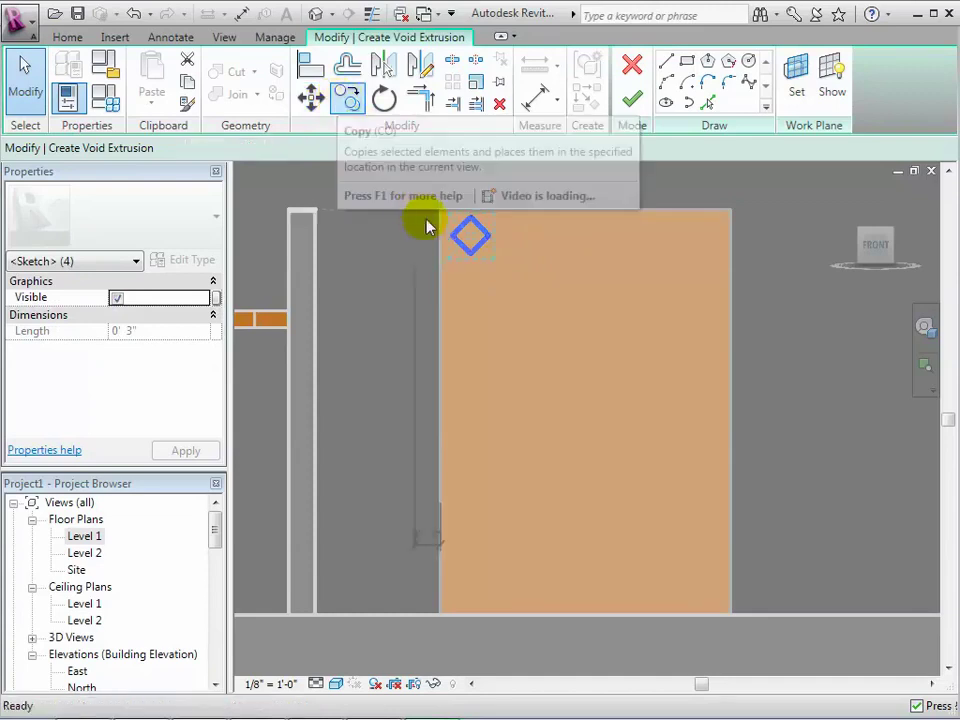
pyautogui.click(453, 240)
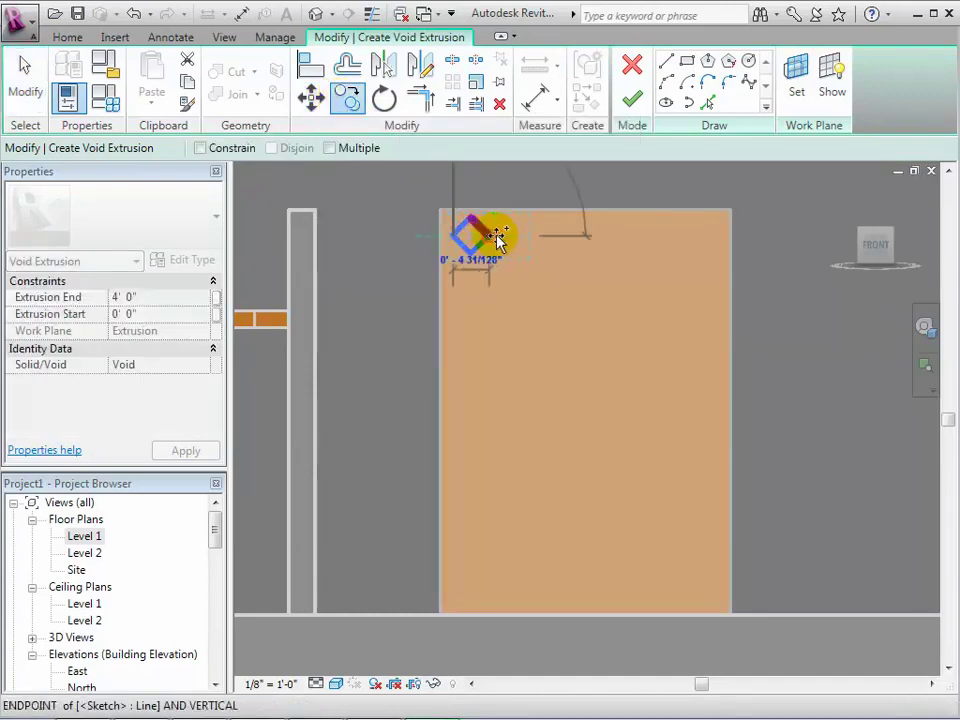
pyautogui.click(503, 238)
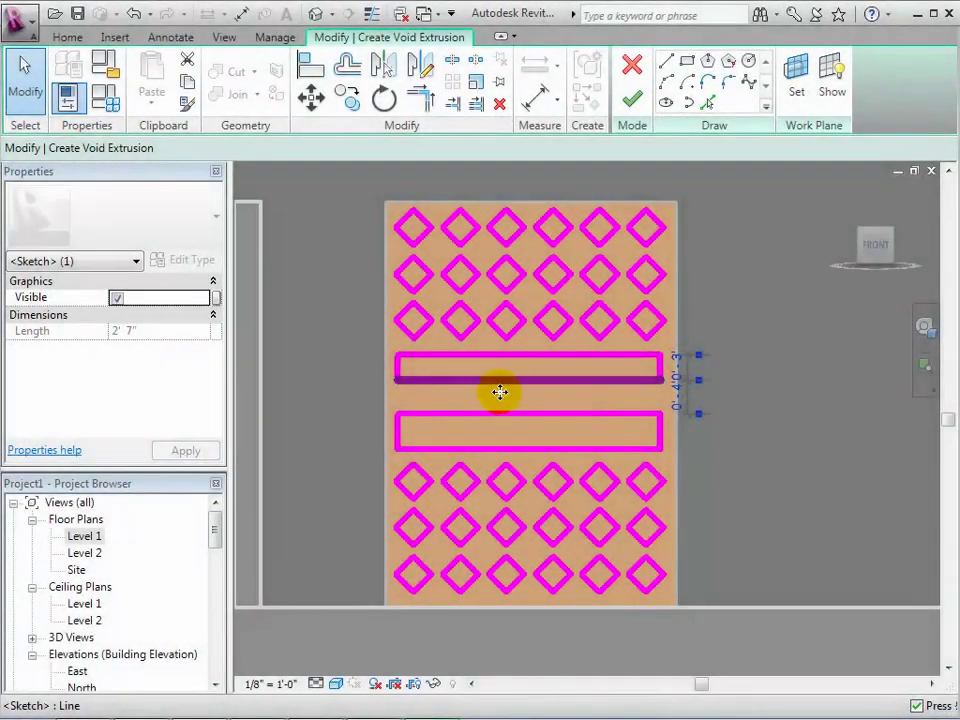
pyautogui.moveTo(497, 390); pyautogui.dragTo(495, 405)
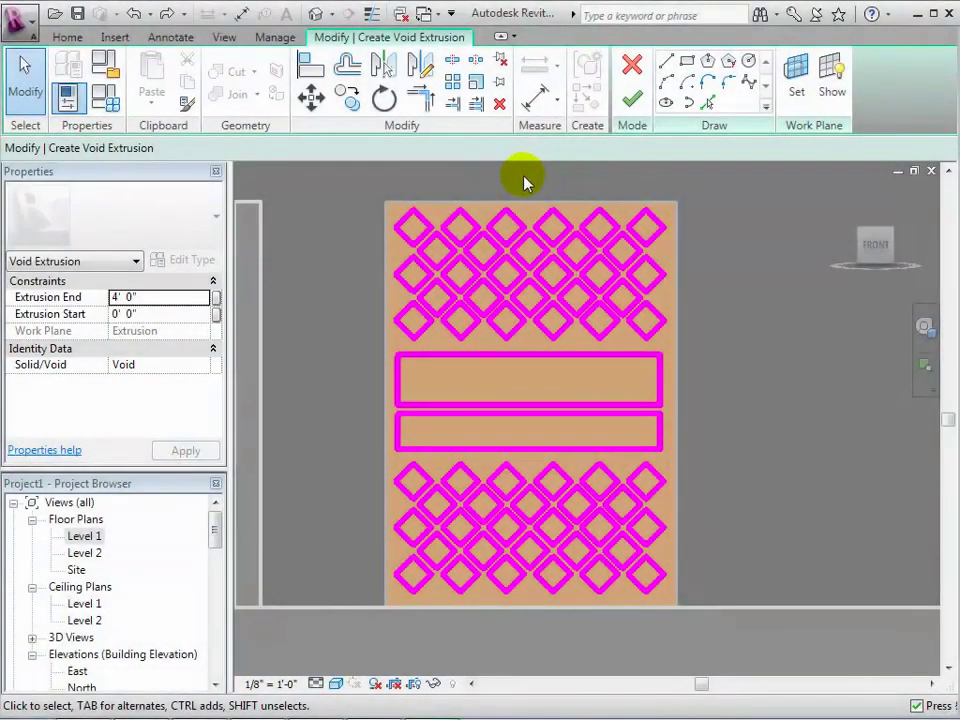
pyautogui.click(192, 297)
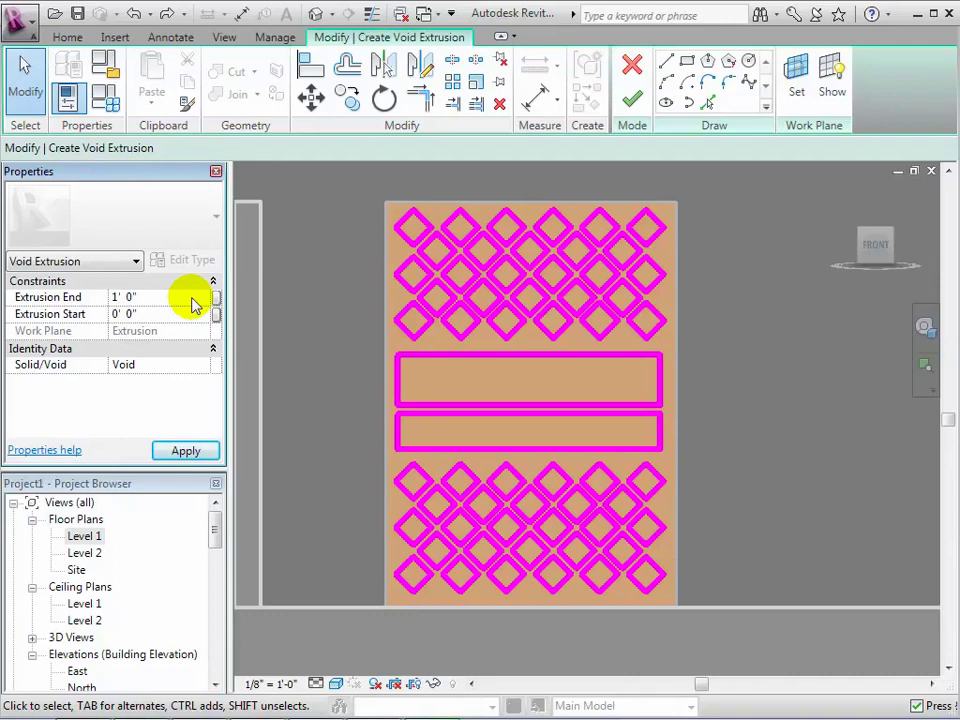
# Apply the 1' 0" Extrusion End depth and finish the void extrusion
pyautogui.click(185, 450)
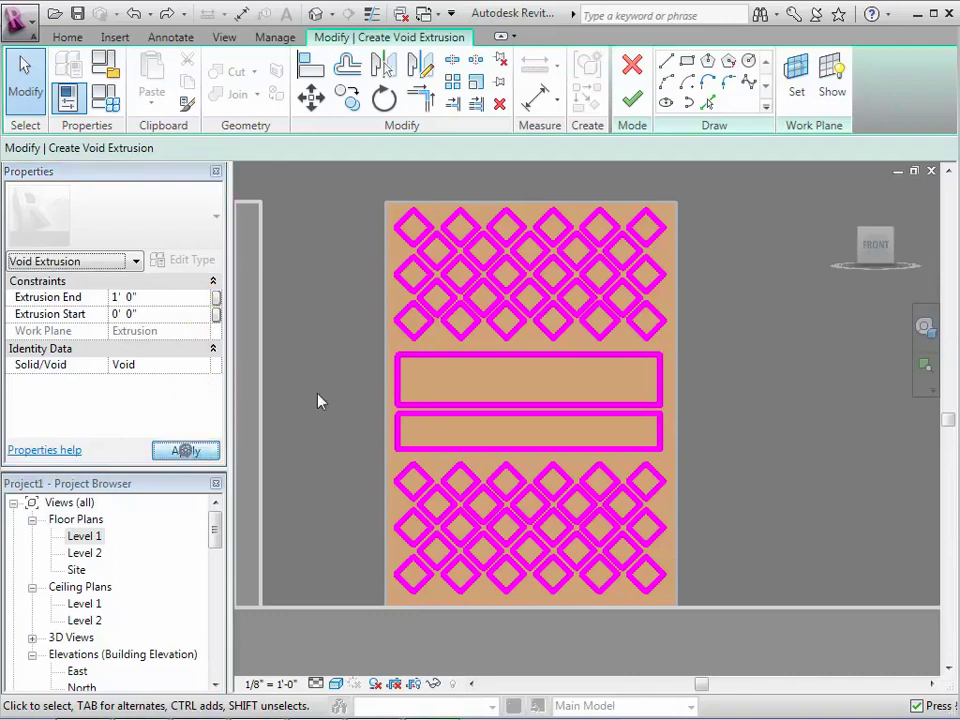
pyautogui.click(632, 98)
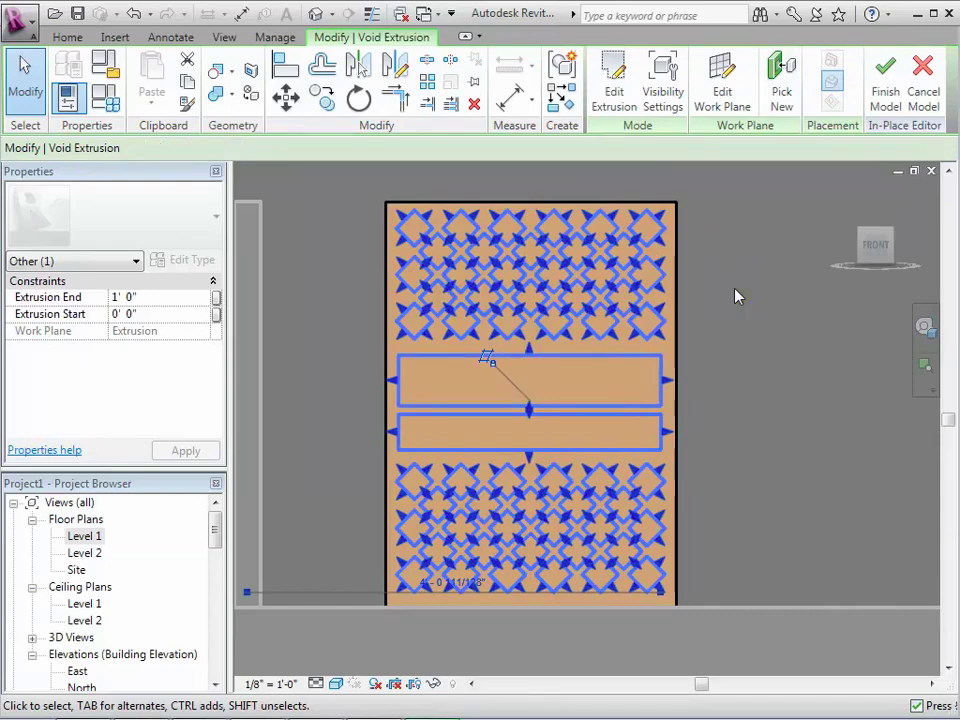
# Orbit to an angled view of the cut lattice rack and finish the in-place model
pyautogui.click(735, 296)
pyautogui.click(347, 65)
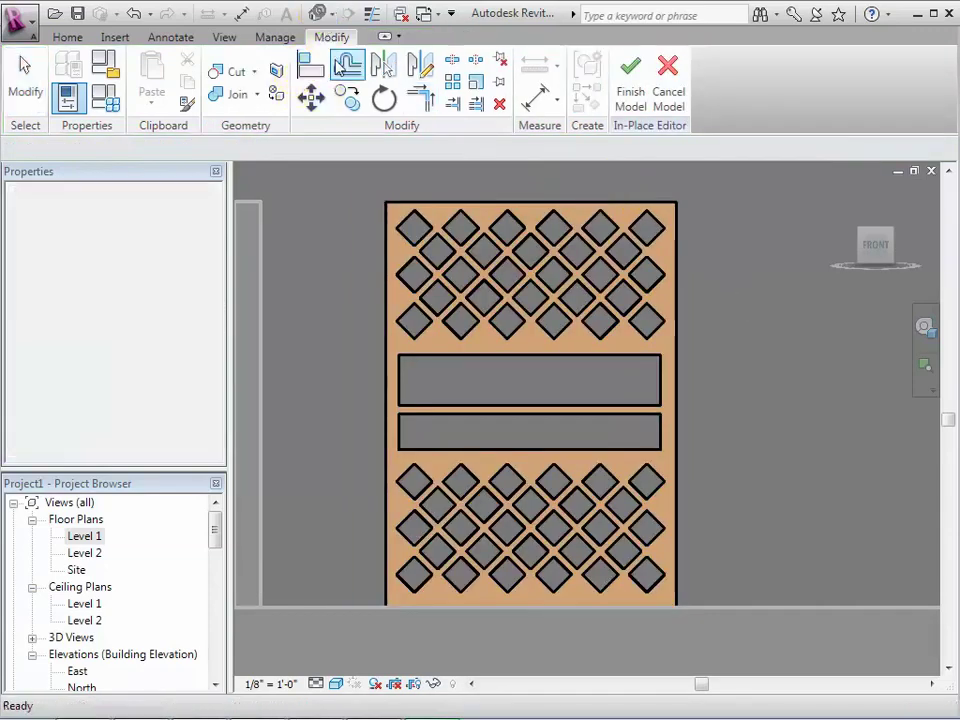
pyautogui.click(888, 228)
pyautogui.moveTo(754, 311); pyautogui.dragTo(527, 617, button='middle')
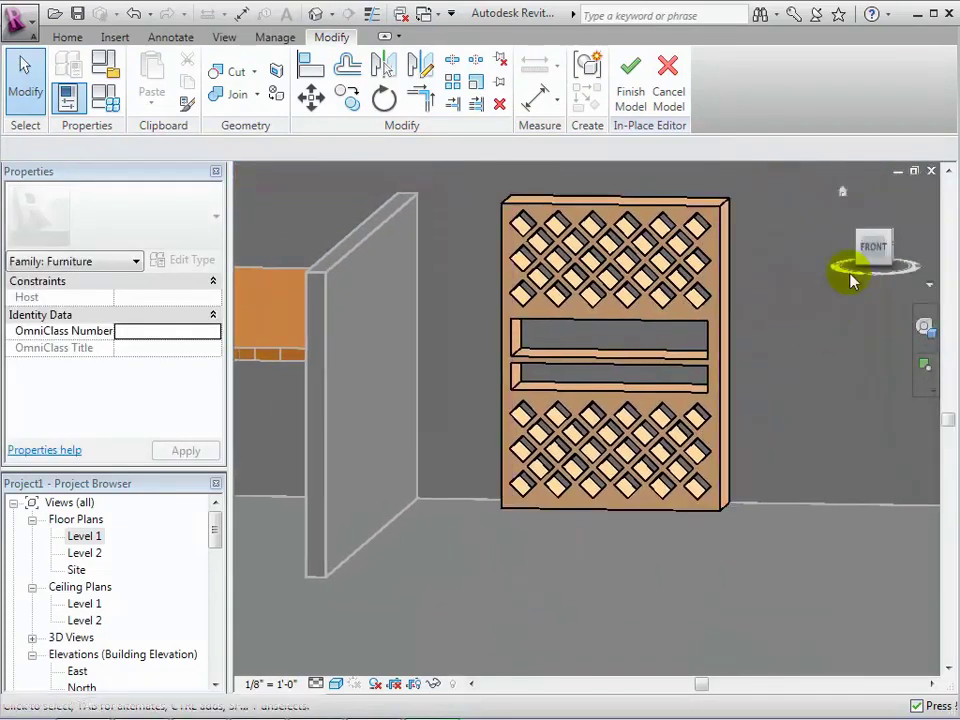
pyautogui.click(873, 244)
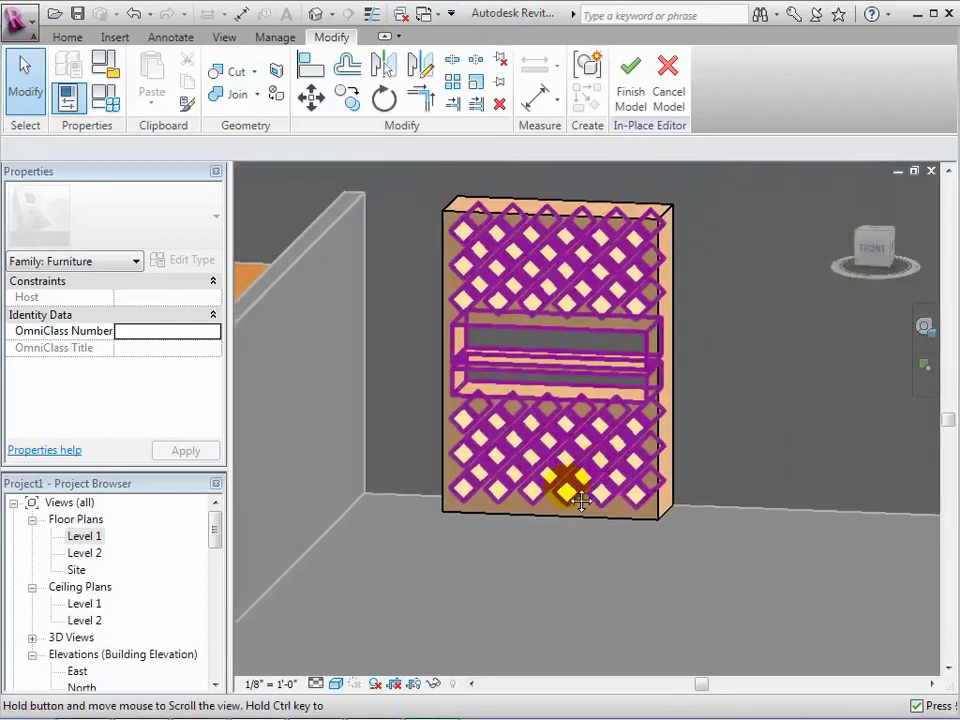
pyautogui.click(886, 237)
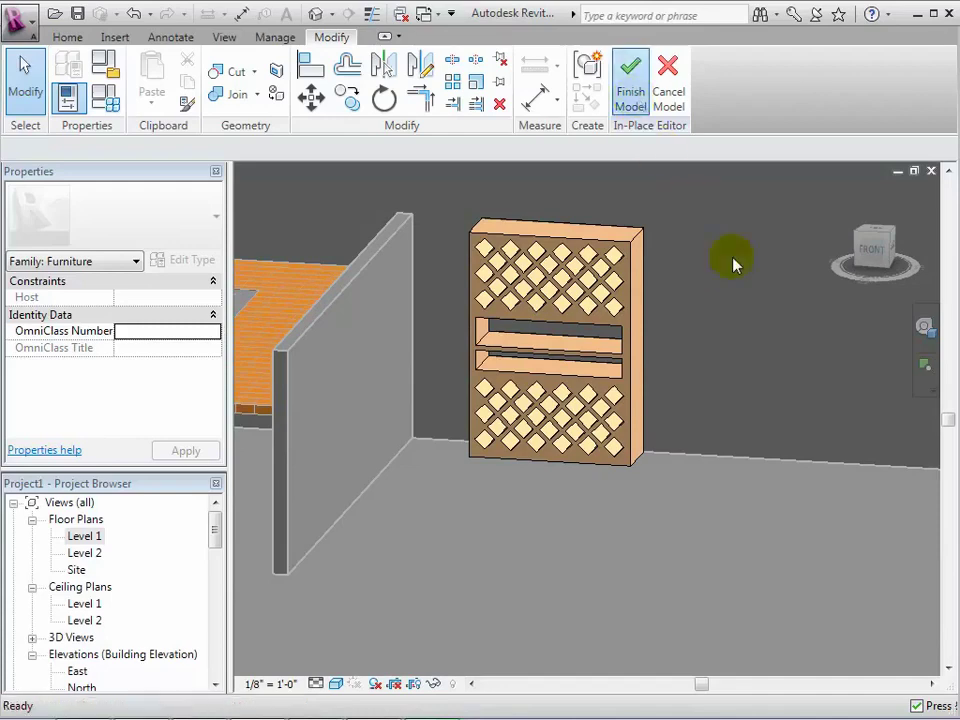
pyautogui.click(731, 257)
# Zoom around the 3D kitchen view to inspect the finished lattice wine rack
pyautogui.scroll(-5, 728, 270)
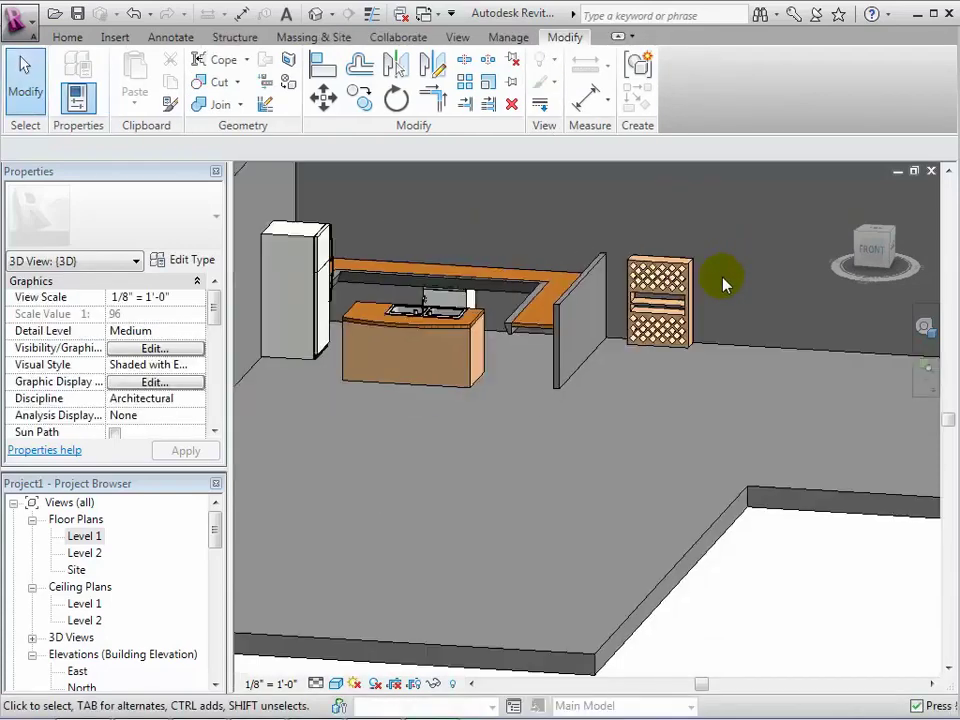
pyautogui.scroll(2, 725, 280)
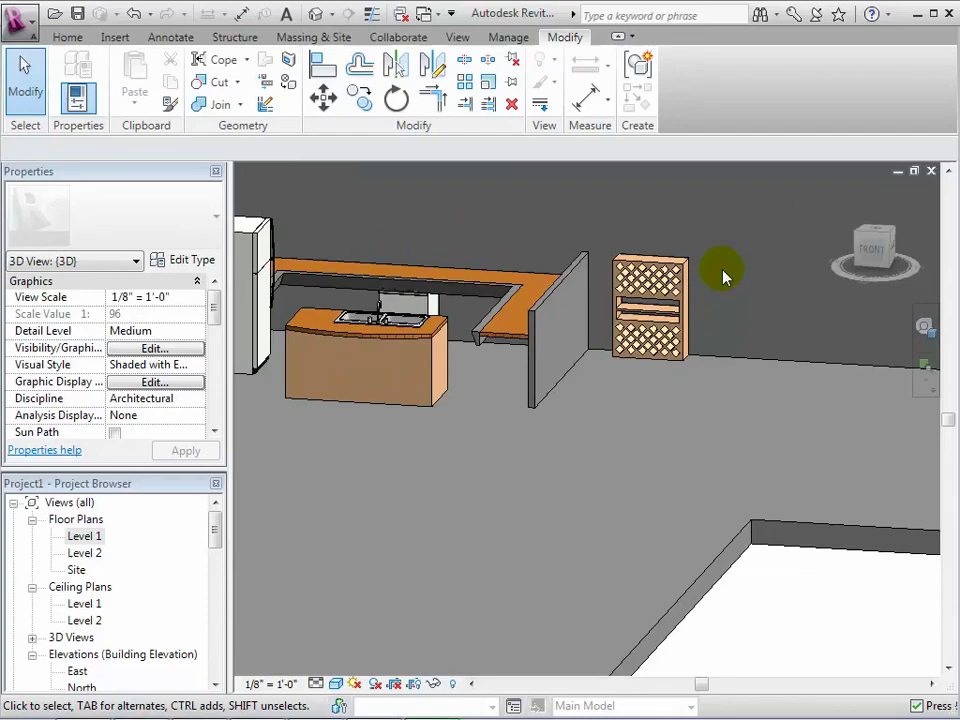
pyautogui.scroll(2, 725, 277)
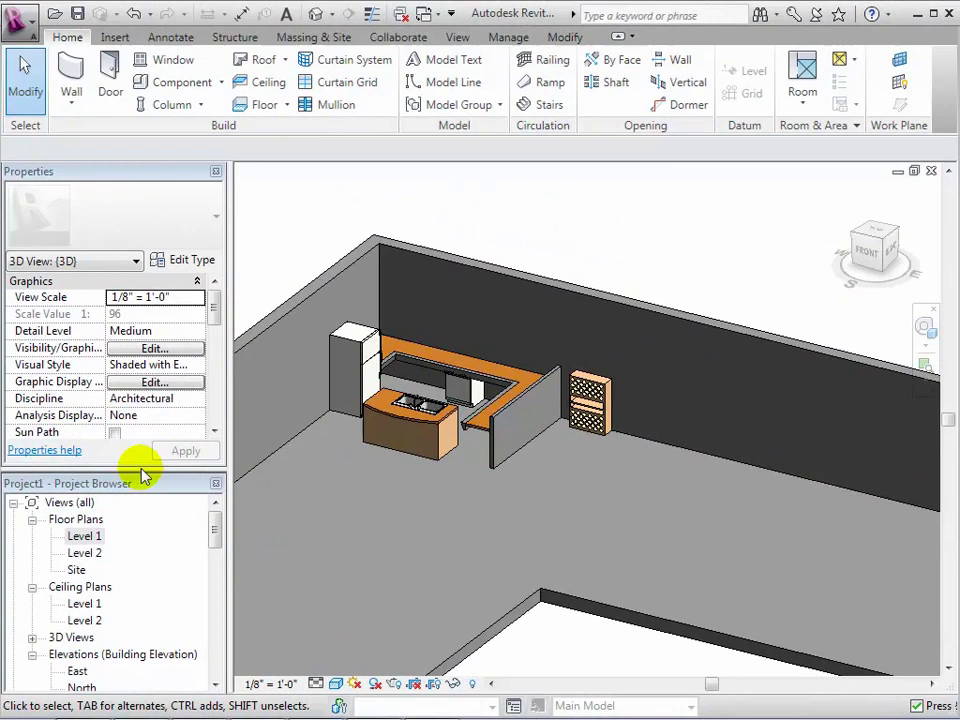
# Open the Level 1 plan and draw a horizontal reference plane right of the kitchen
pyautogui.doubleClick(85, 537)
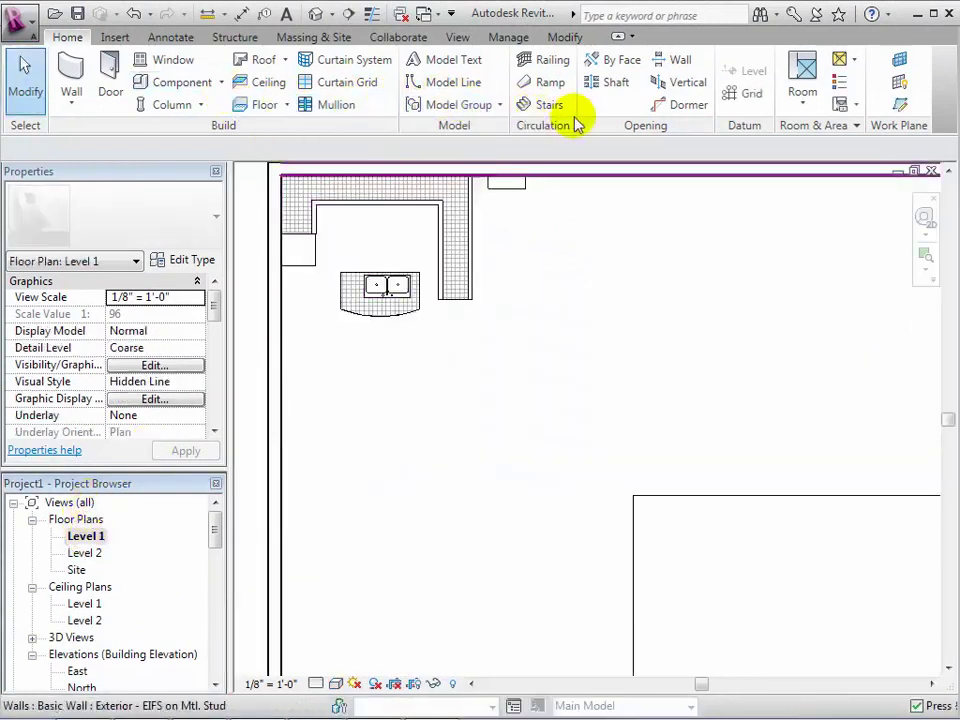
pyautogui.click(901, 104)
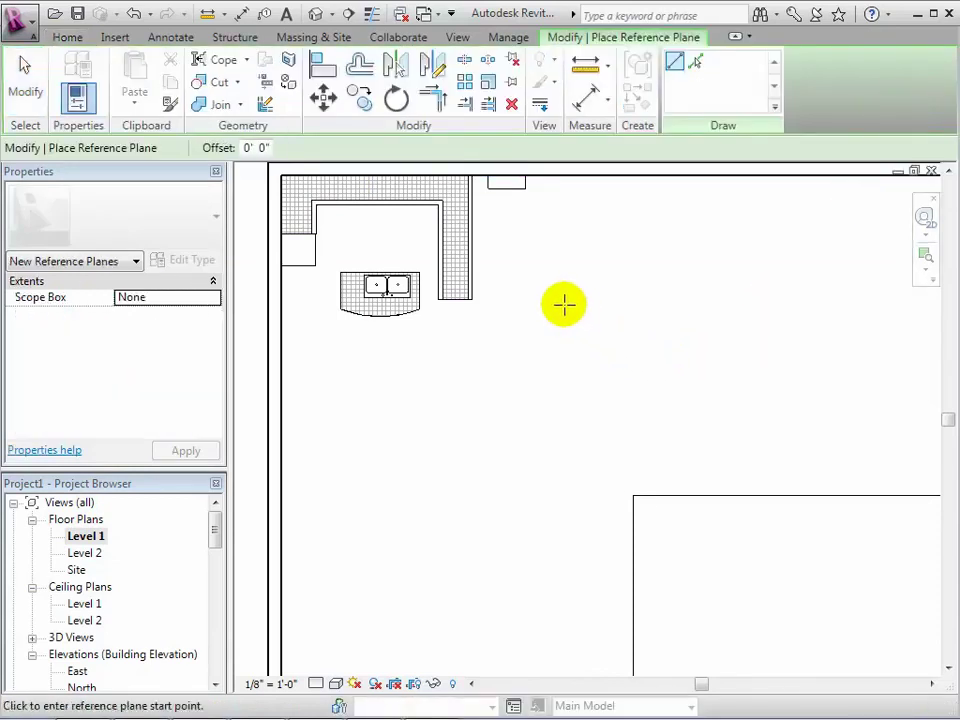
pyautogui.click(563, 326)
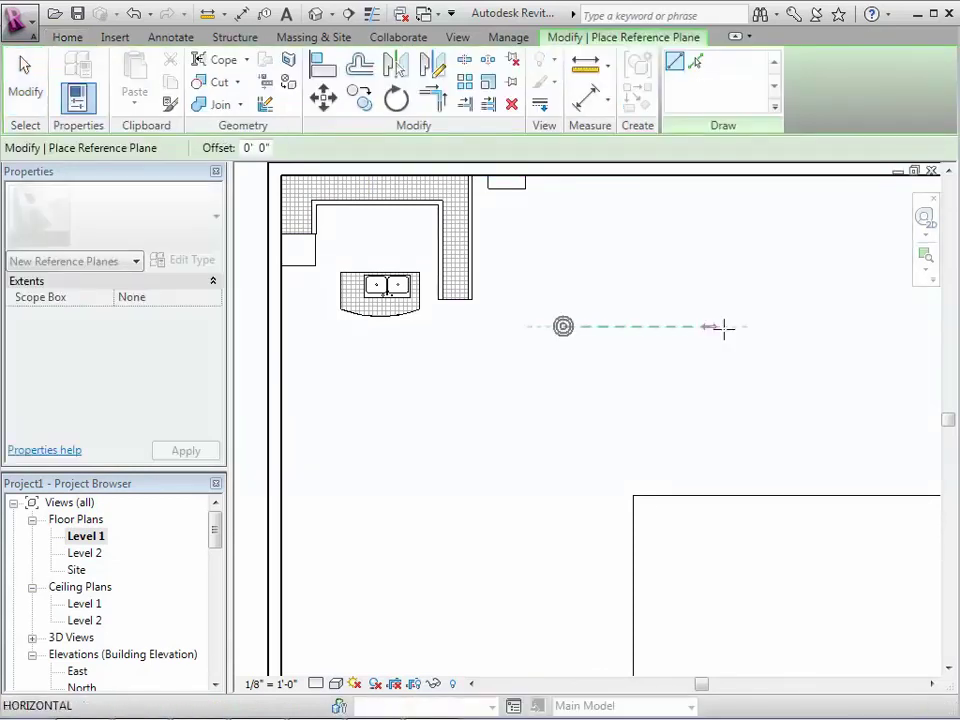
pyautogui.click(861, 326)
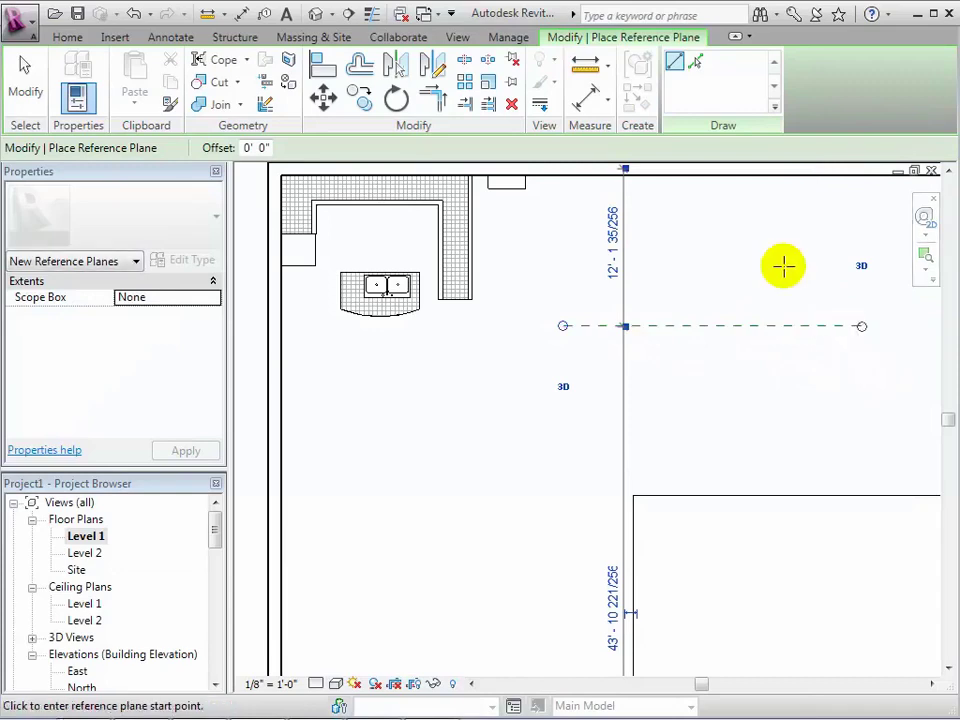
pyautogui.click(25, 80)
# Name the reference plane 'Example' and return to the default 3D view
pyautogui.click(681, 326)
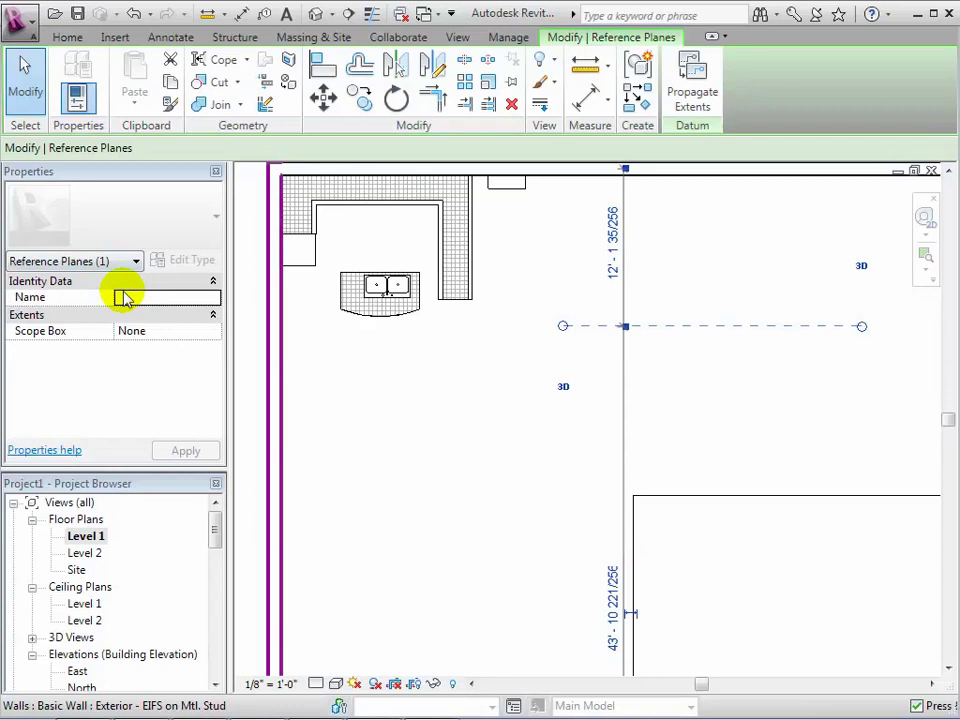
pyautogui.click(123, 298)
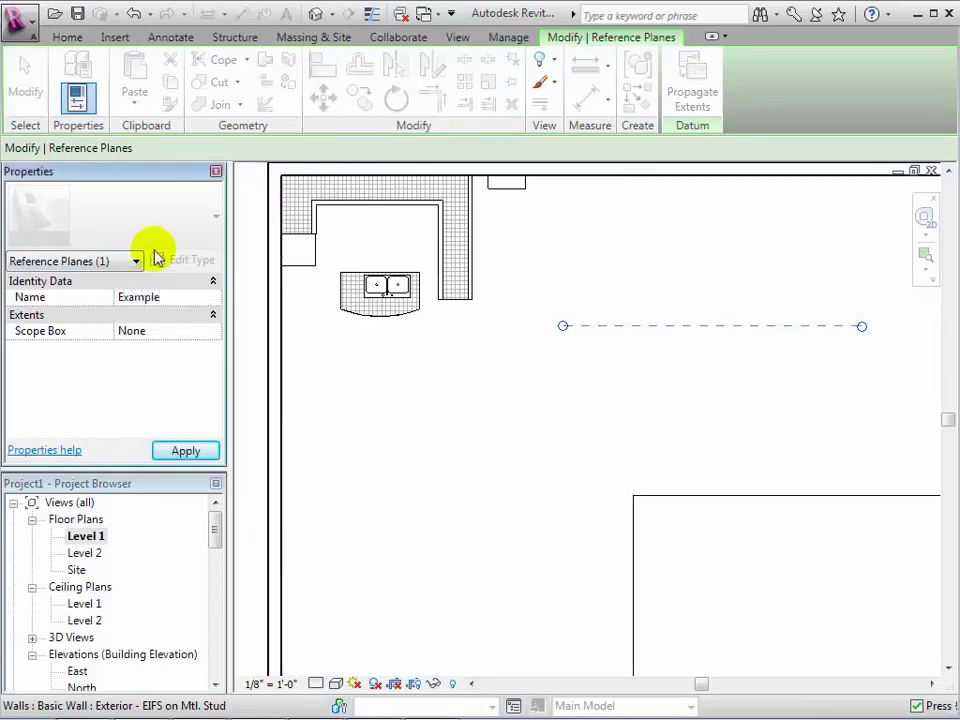
pyautogui.click(187, 451)
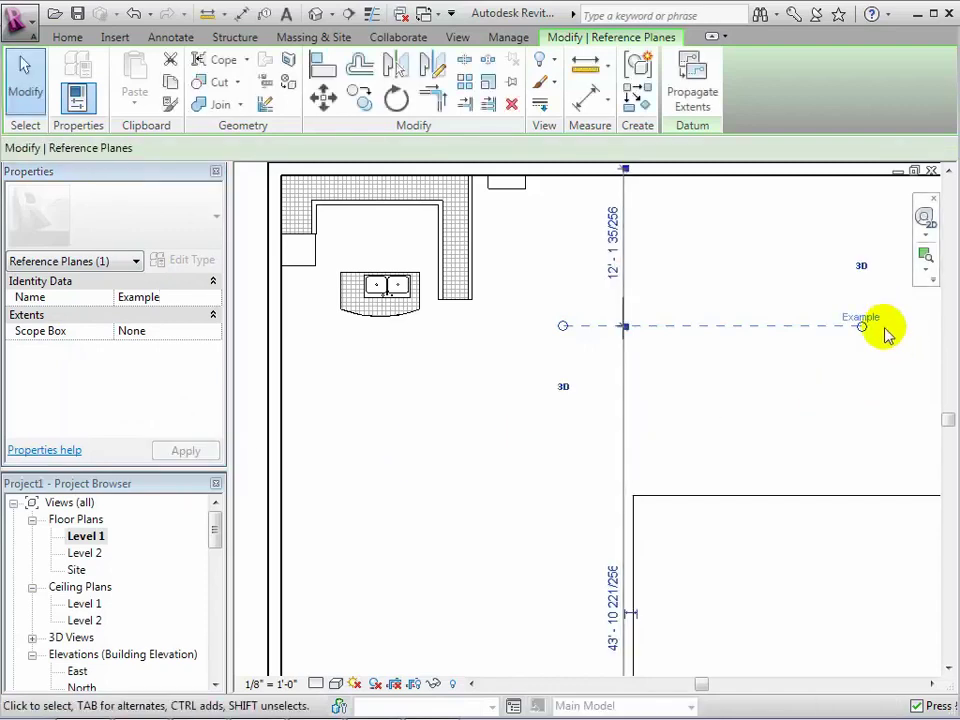
pyautogui.click(316, 15)
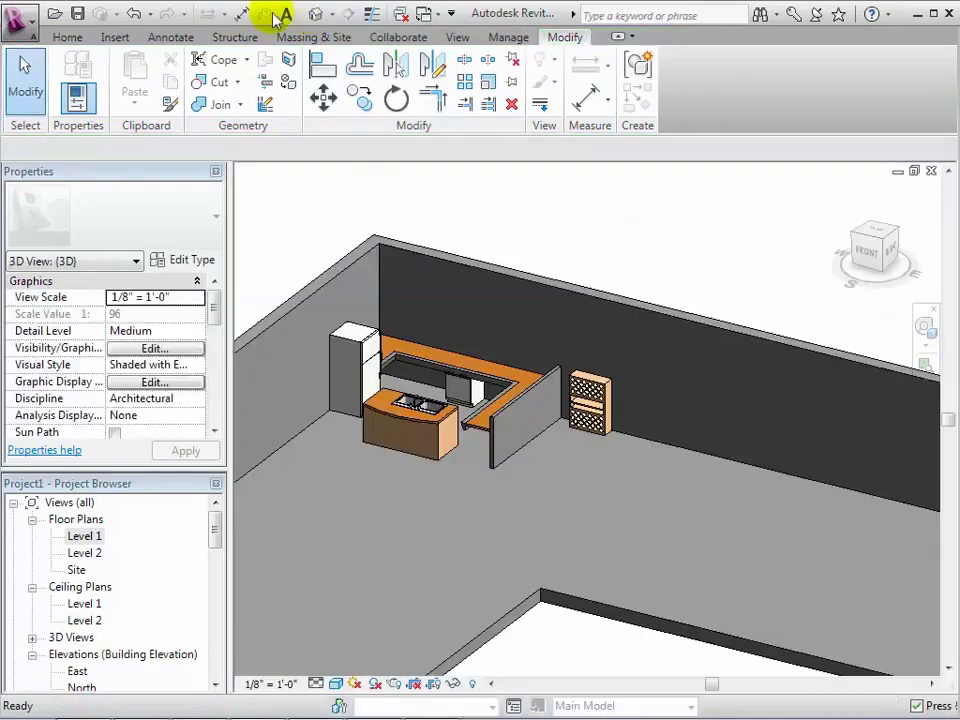
# Create a new in-place Furniture model named 'Example'
pyautogui.click(60, 38)
pyautogui.click(222, 83)
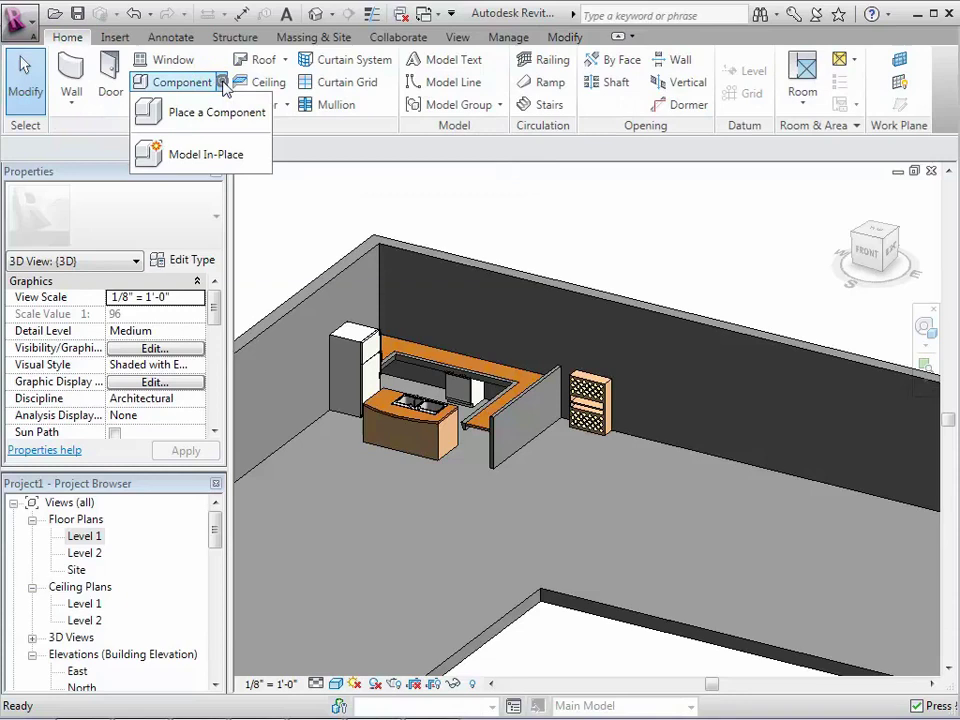
pyautogui.click(223, 154)
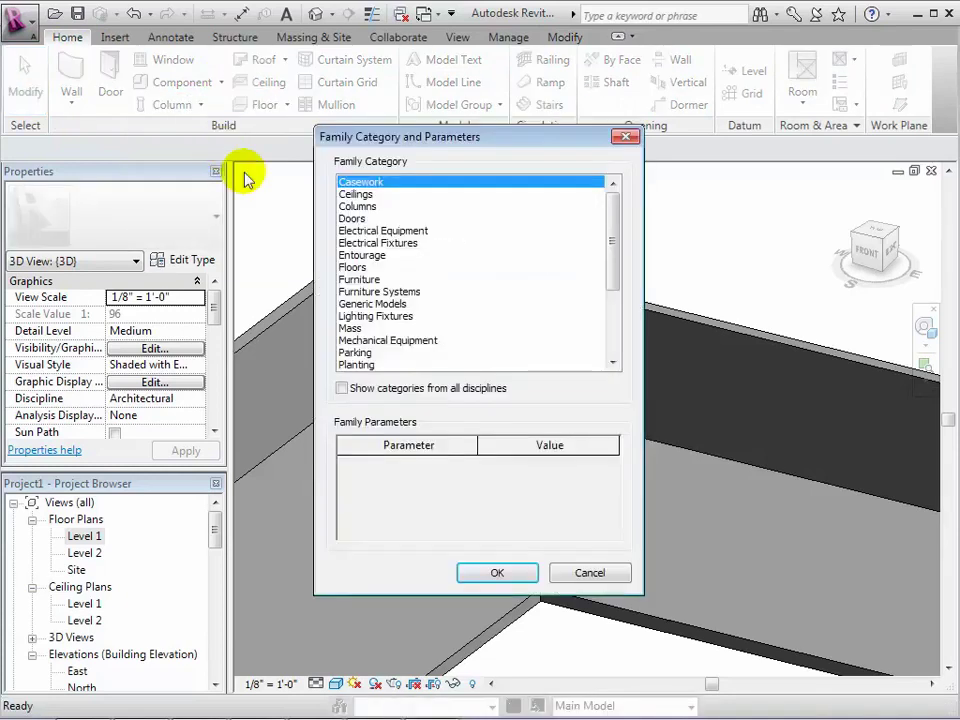
pyautogui.click(369, 281)
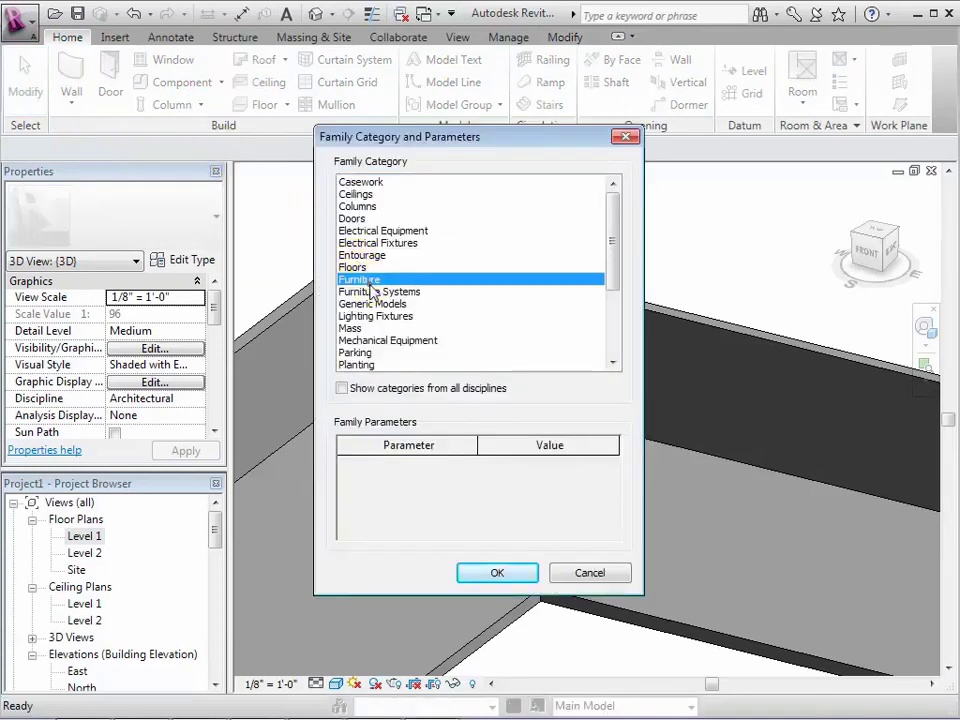
pyautogui.click(476, 574)
pyautogui.write('Example')
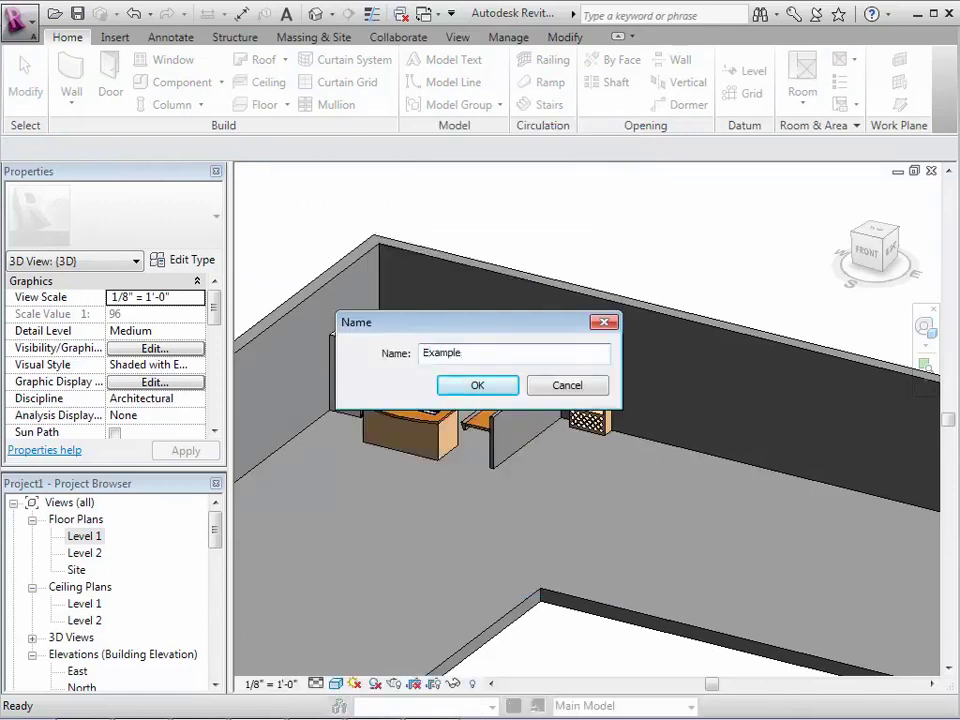
pyautogui.press('Return')
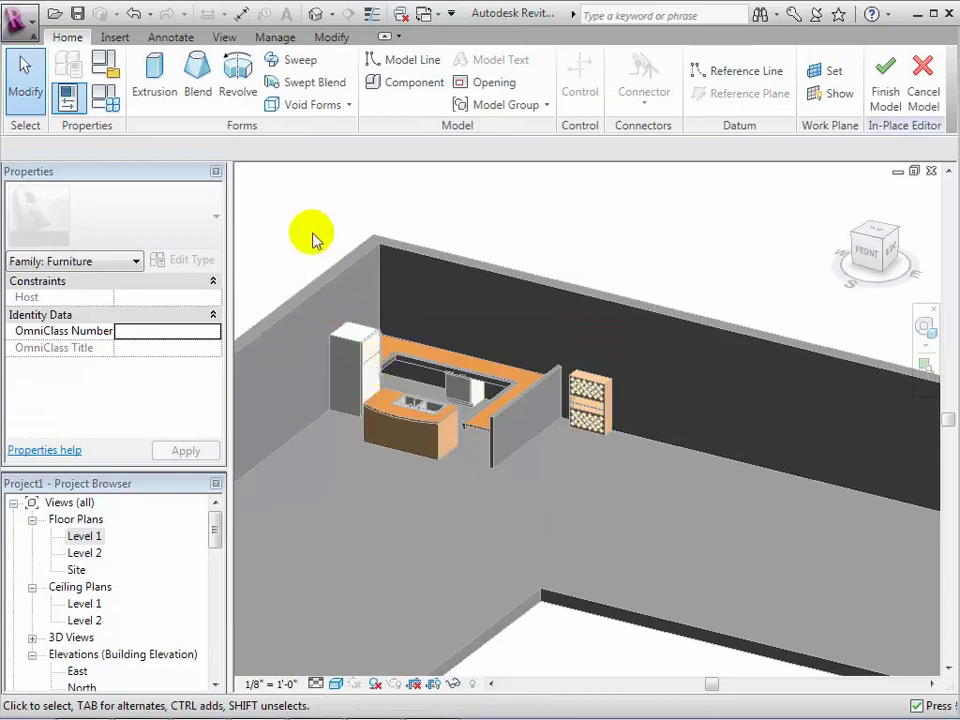
# Start a Revolve with its work plane set to Reference Plane : Example
pyautogui.click(235, 82)
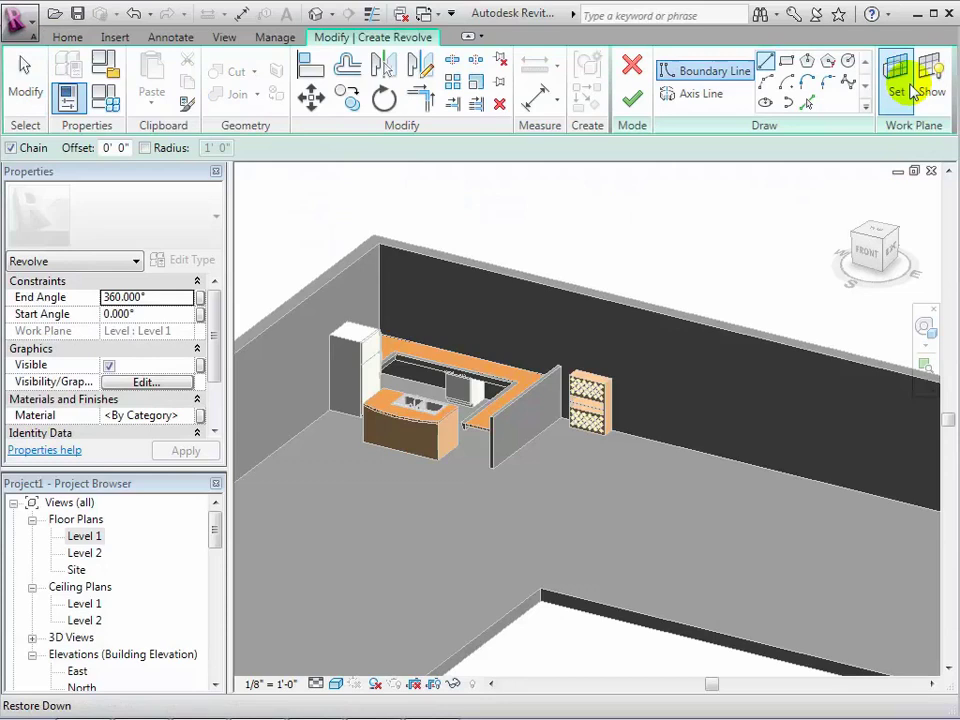
pyautogui.click(898, 78)
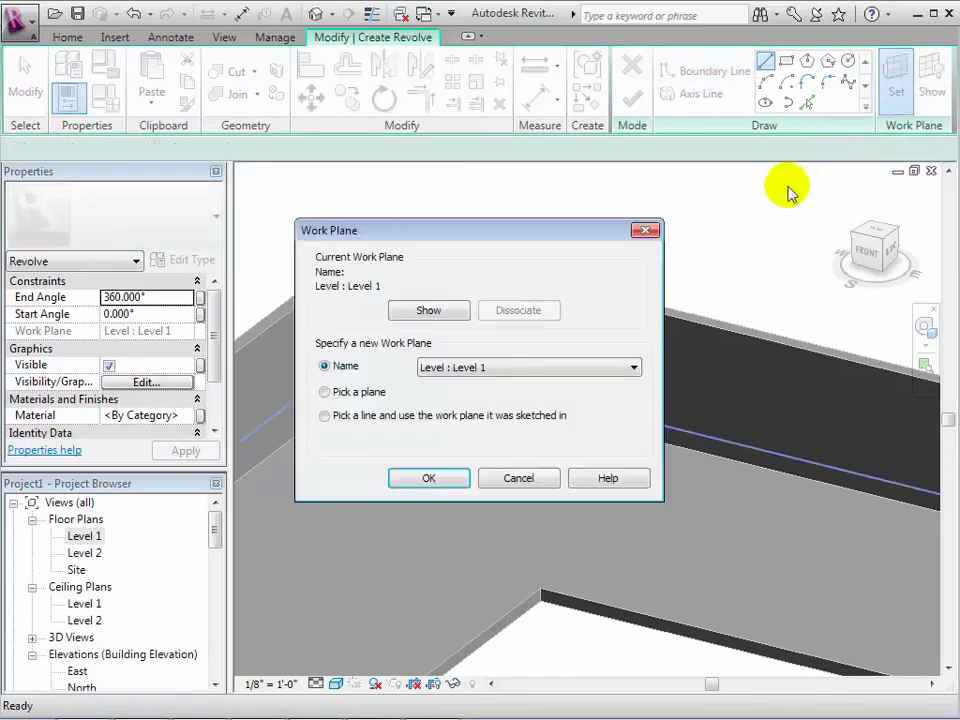
pyautogui.click(634, 367)
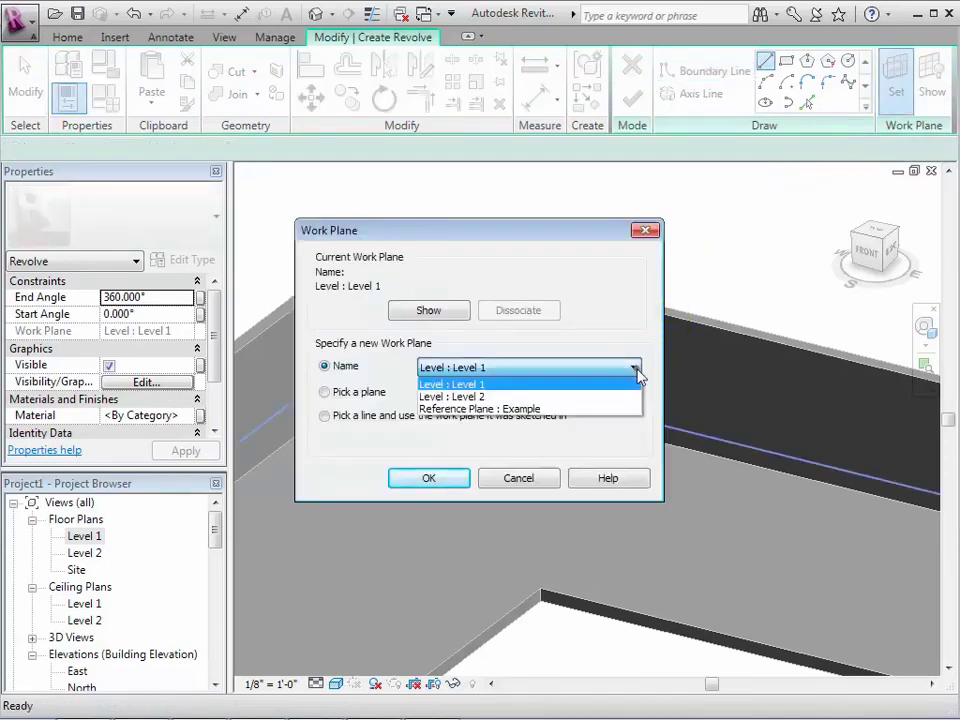
pyautogui.click(551, 412)
pyautogui.click(444, 479)
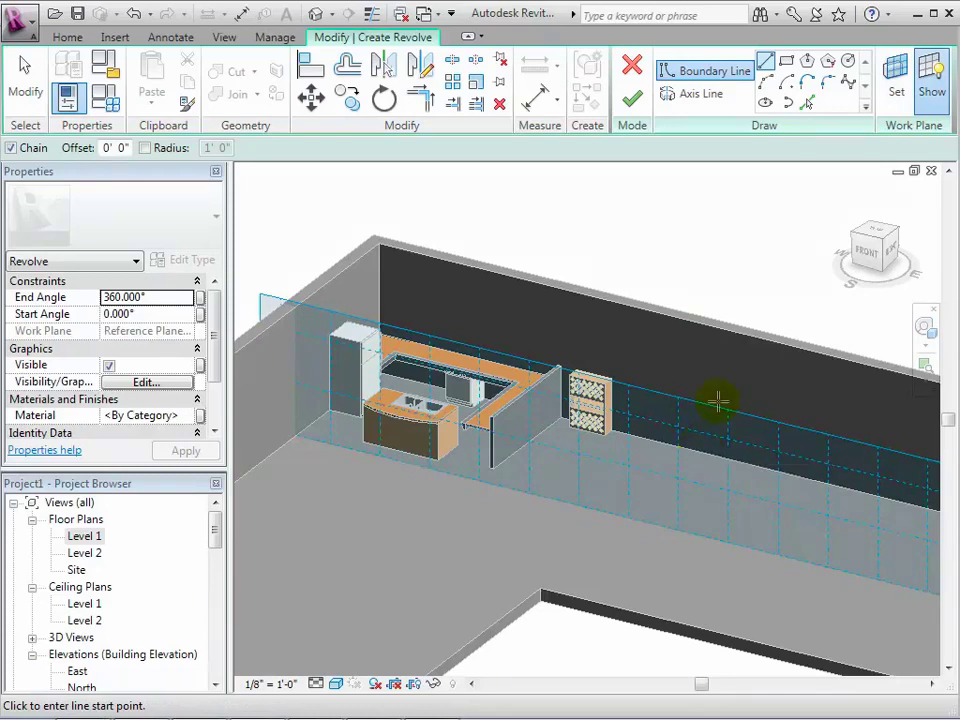
# In a zoomed front view, draw the thin closed V-shaped boundary profile for the bowl
pyautogui.click(868, 254)
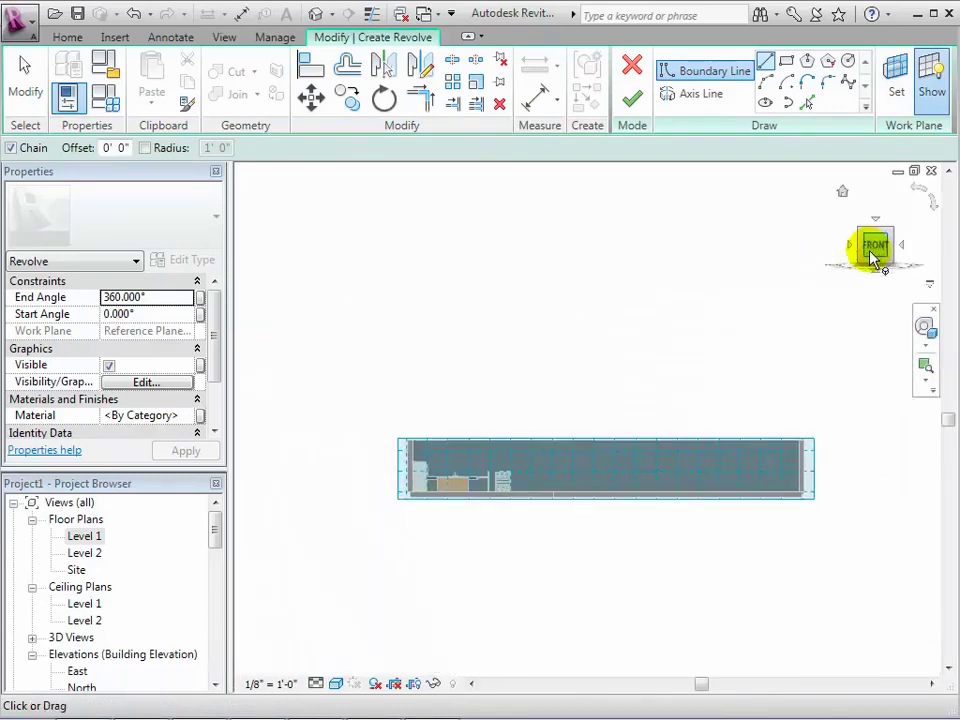
pyautogui.scroll(4, 580, 365)
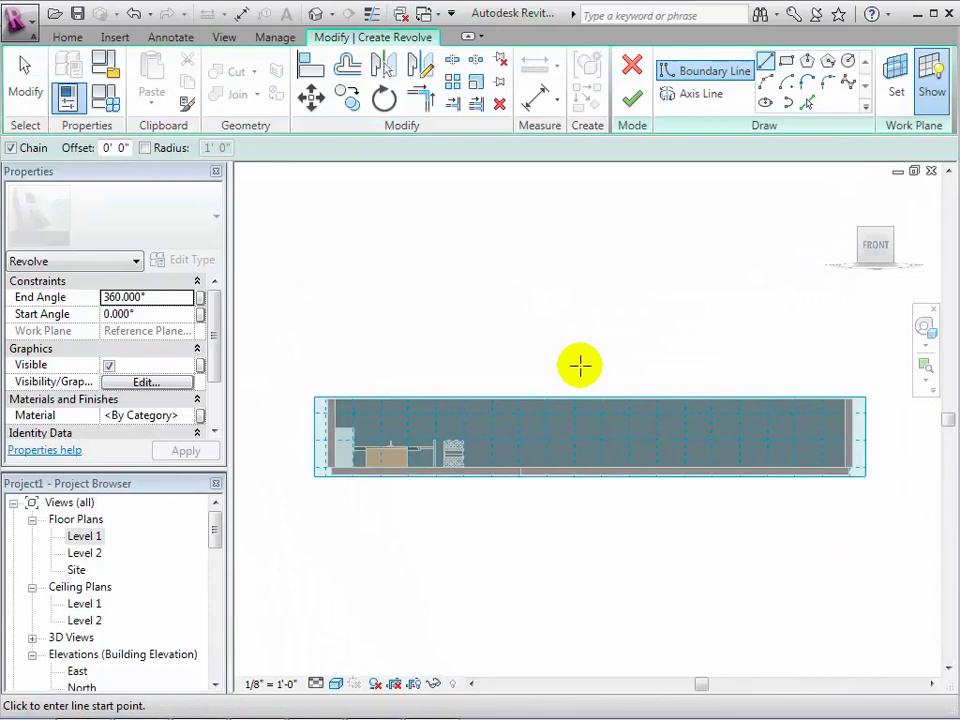
pyautogui.scroll(2, 520, 563)
pyautogui.scroll(1, 522, 570)
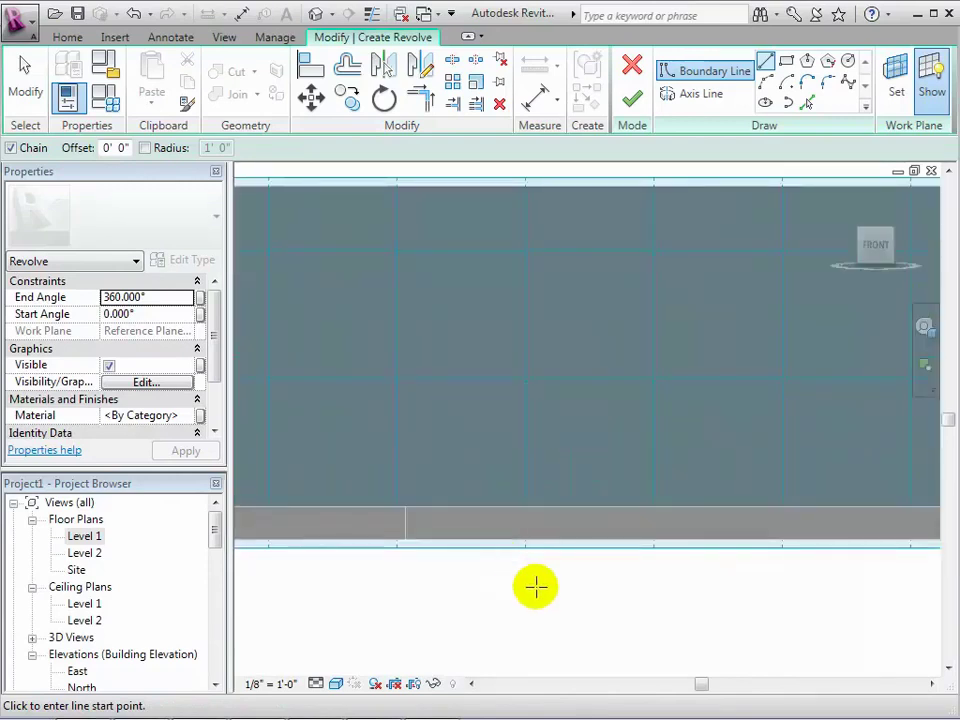
pyautogui.click(527, 456)
pyautogui.click(578, 490)
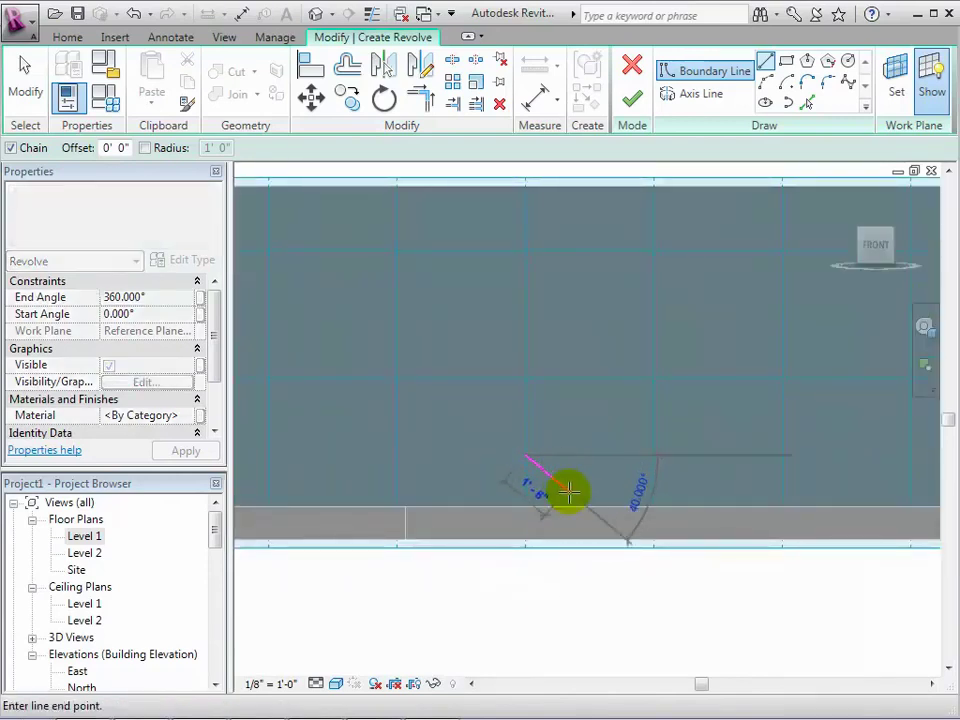
pyautogui.click(619, 435)
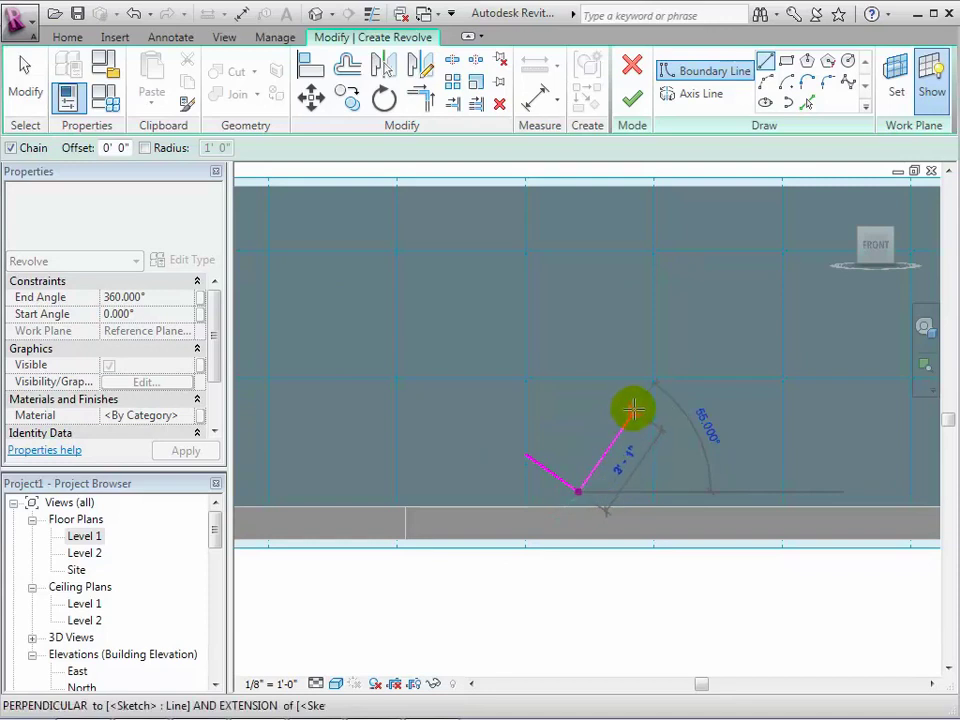
pyautogui.click(633, 408)
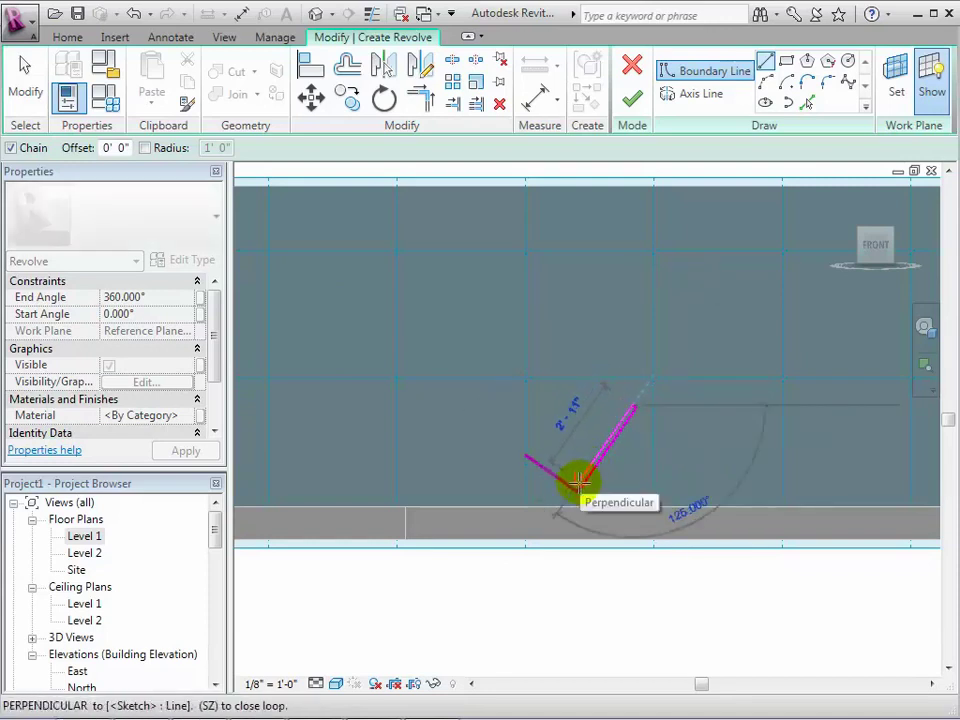
pyautogui.click(541, 459)
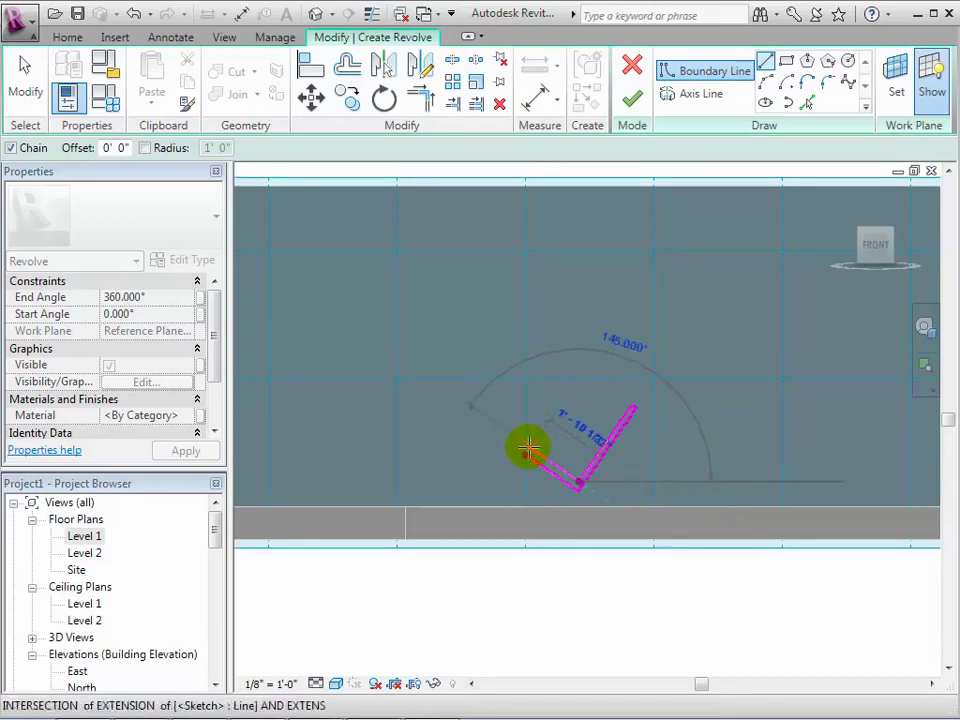
pyautogui.click(526, 454)
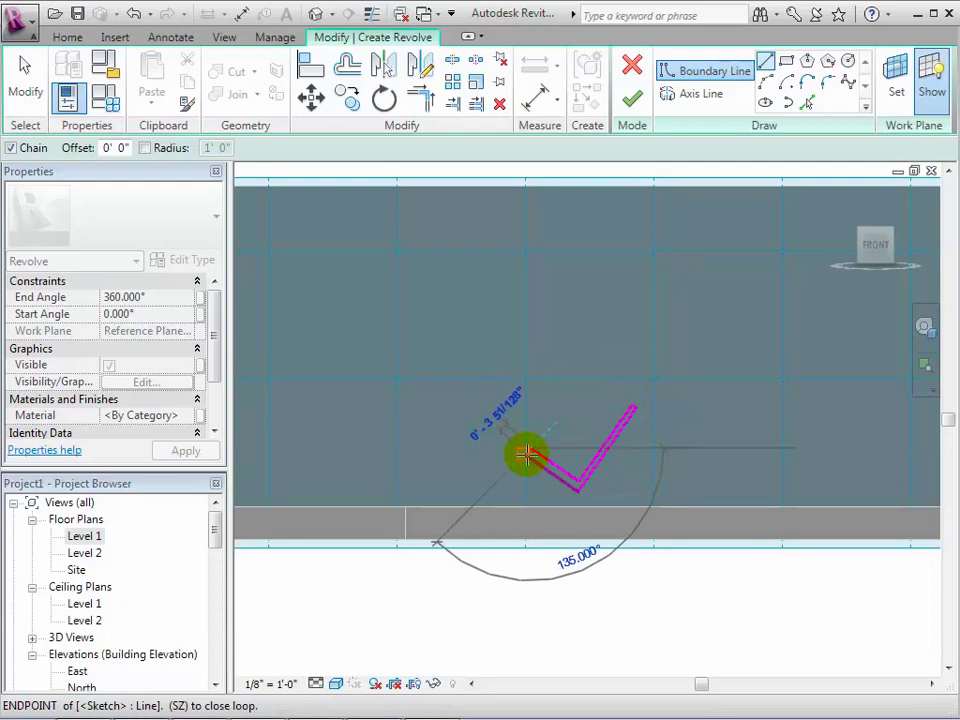
pyautogui.press('Escape')
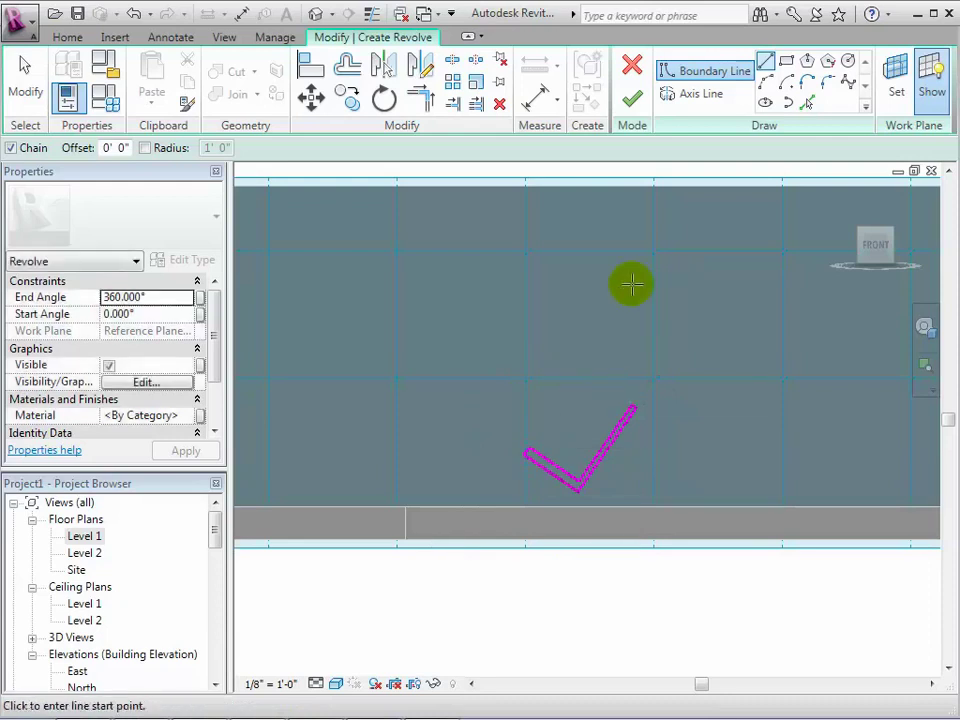
# Draw a vertical axis left of the V profile and finish the 360° revolve into a bowl, shown in 3D
pyautogui.click(699, 95)
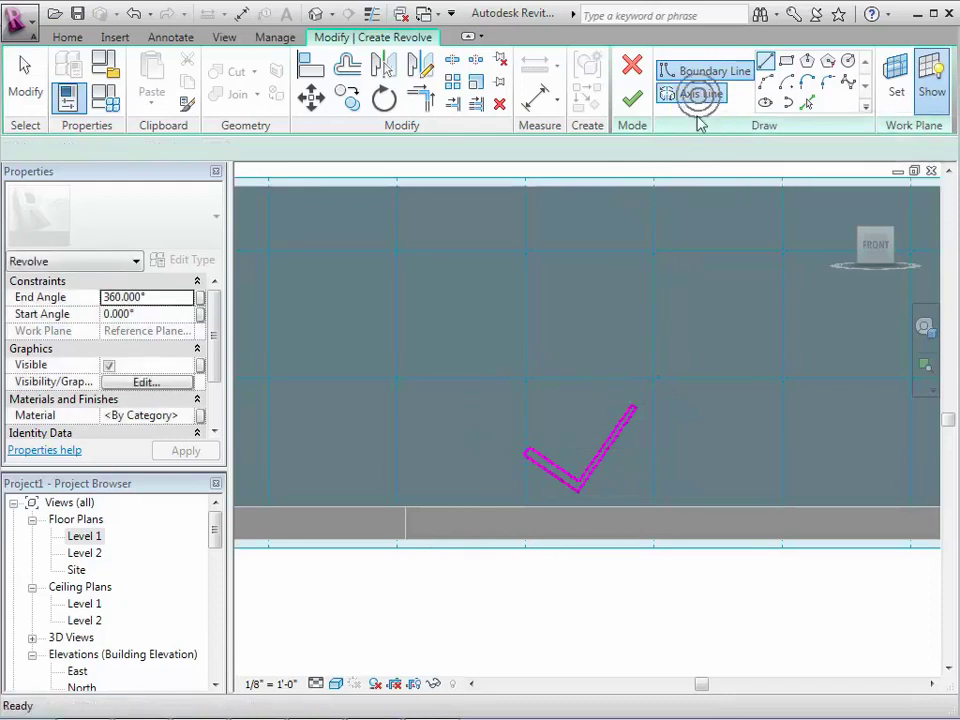
pyautogui.click(468, 318)
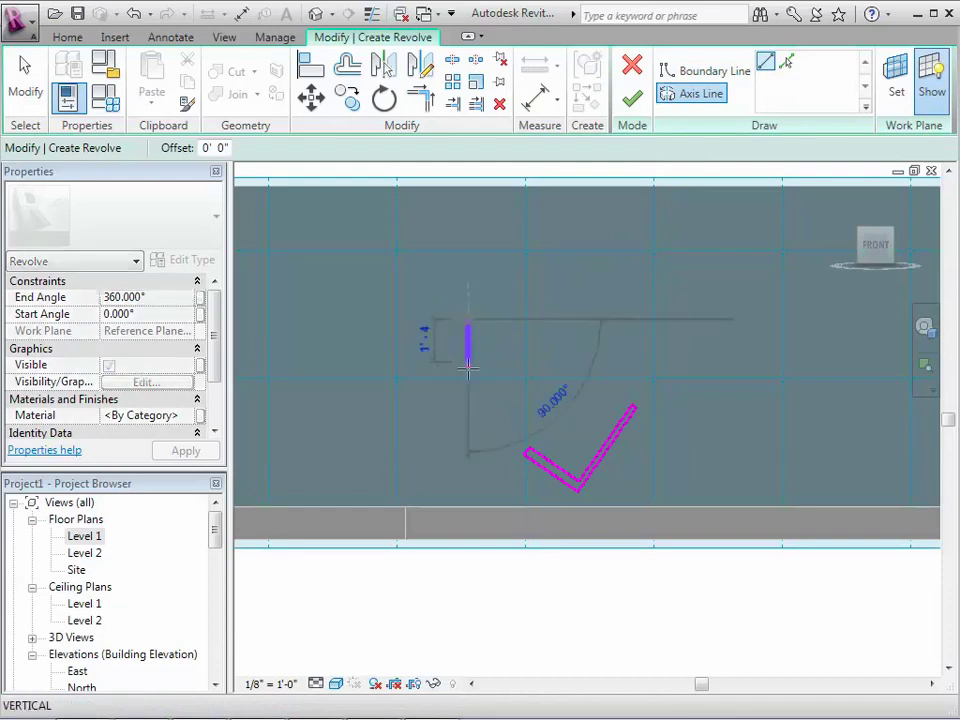
pyautogui.click(467, 506)
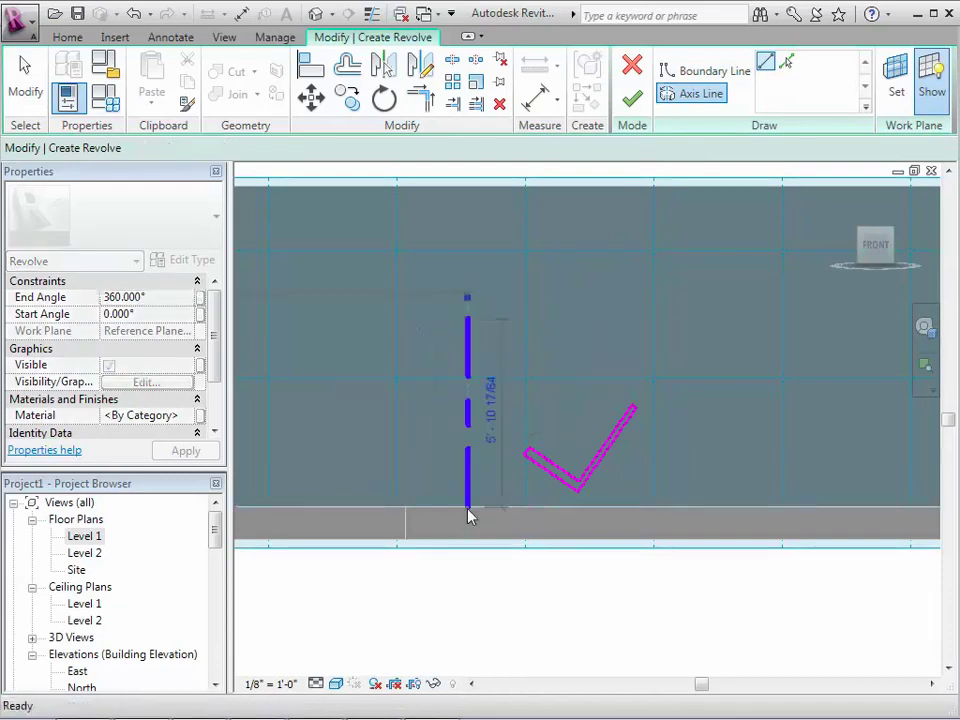
pyautogui.click(630, 288)
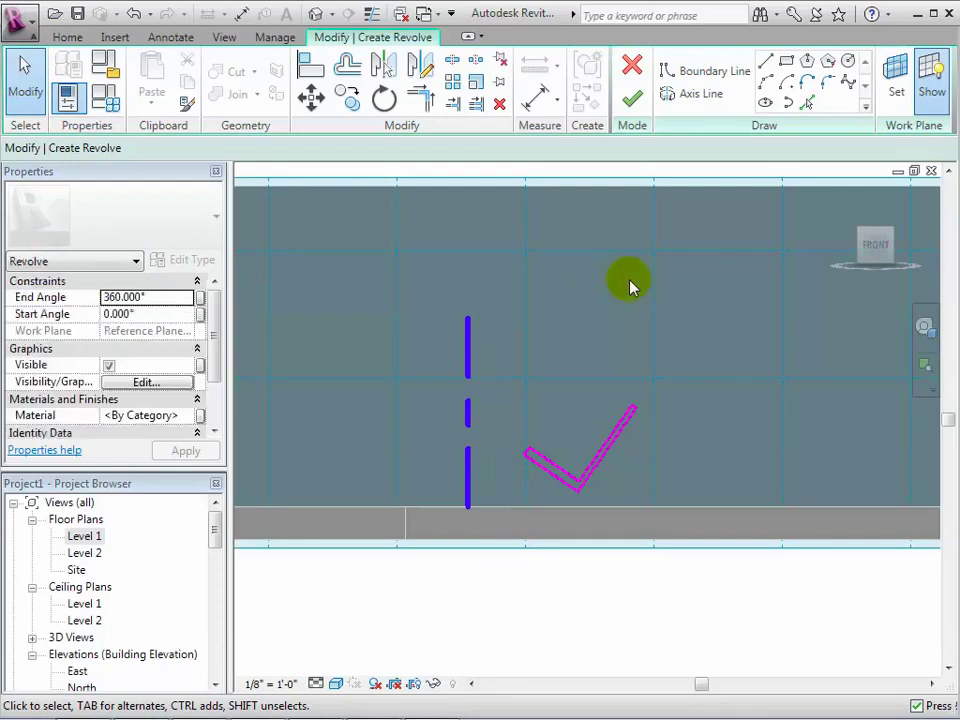
pyautogui.click(631, 100)
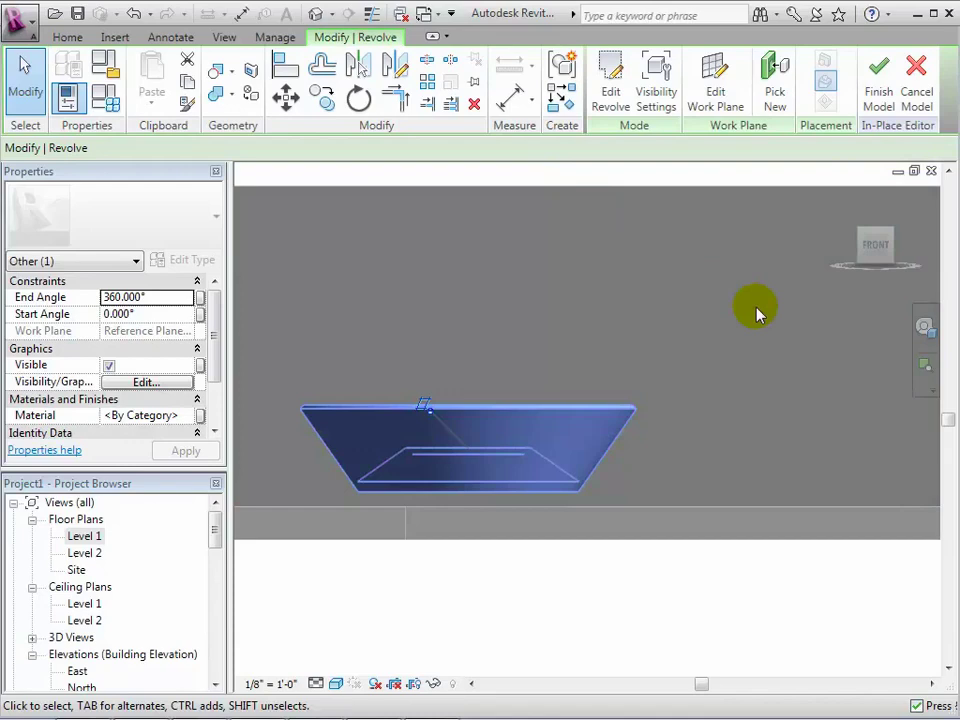
pyautogui.click(884, 242)
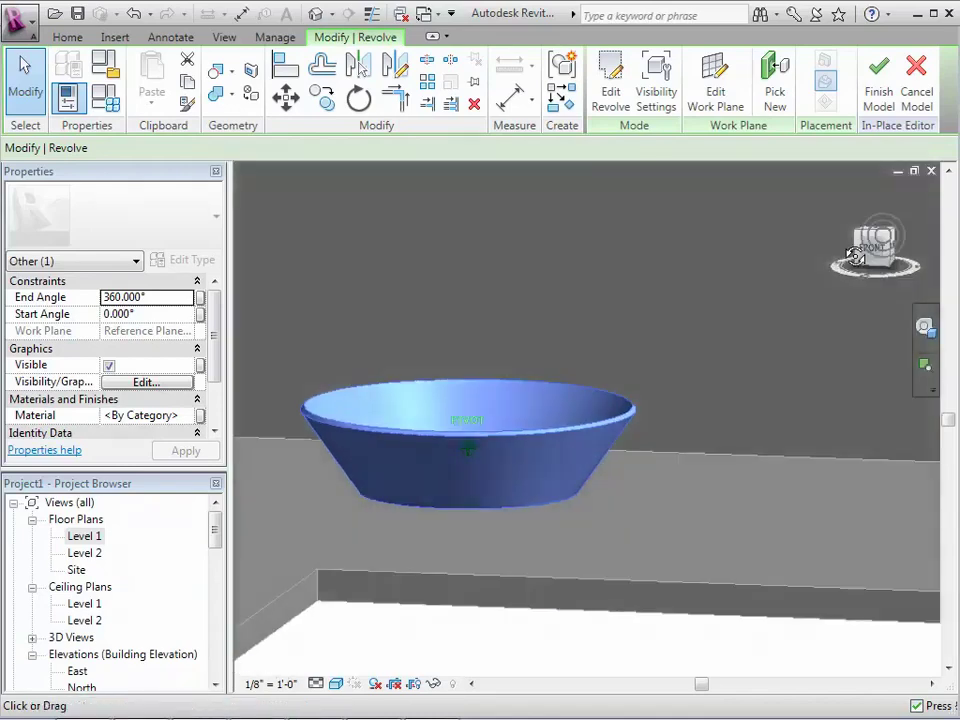
pyautogui.click(693, 300)
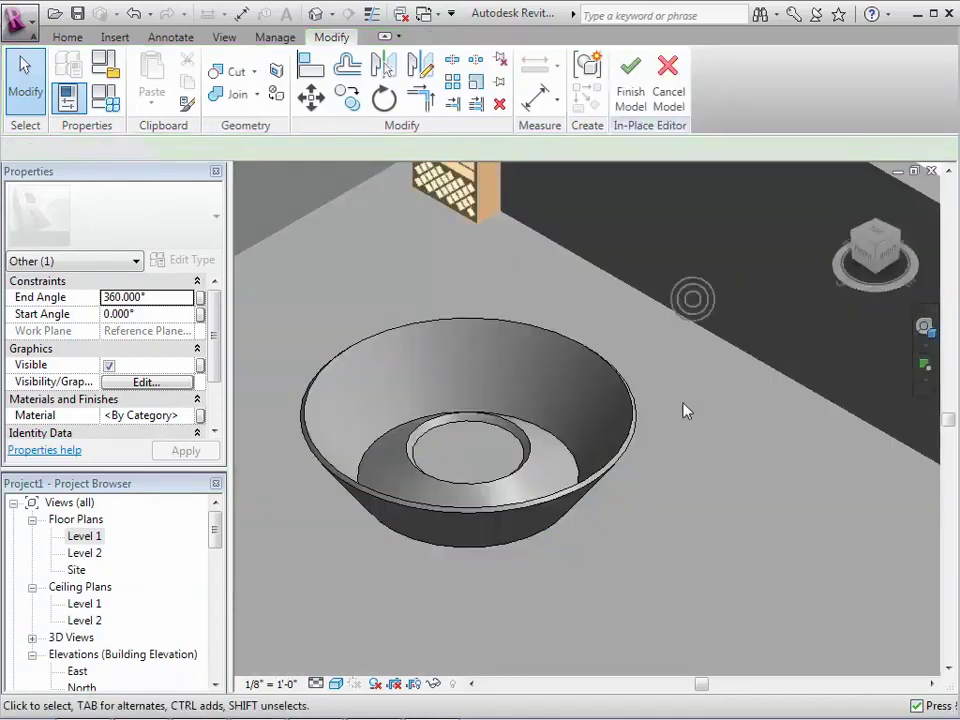
pyautogui.scroll(-5, 703, 413)
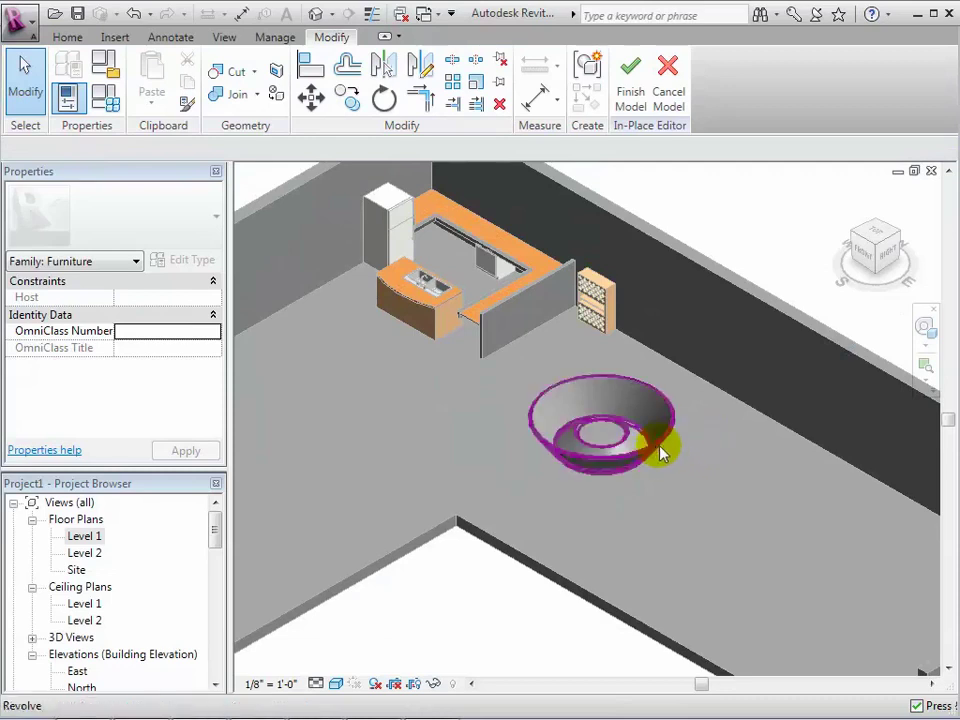
# Set the bowl revolve's End Angle to 75 in Properties and apply it
pyautogui.click(656, 451)
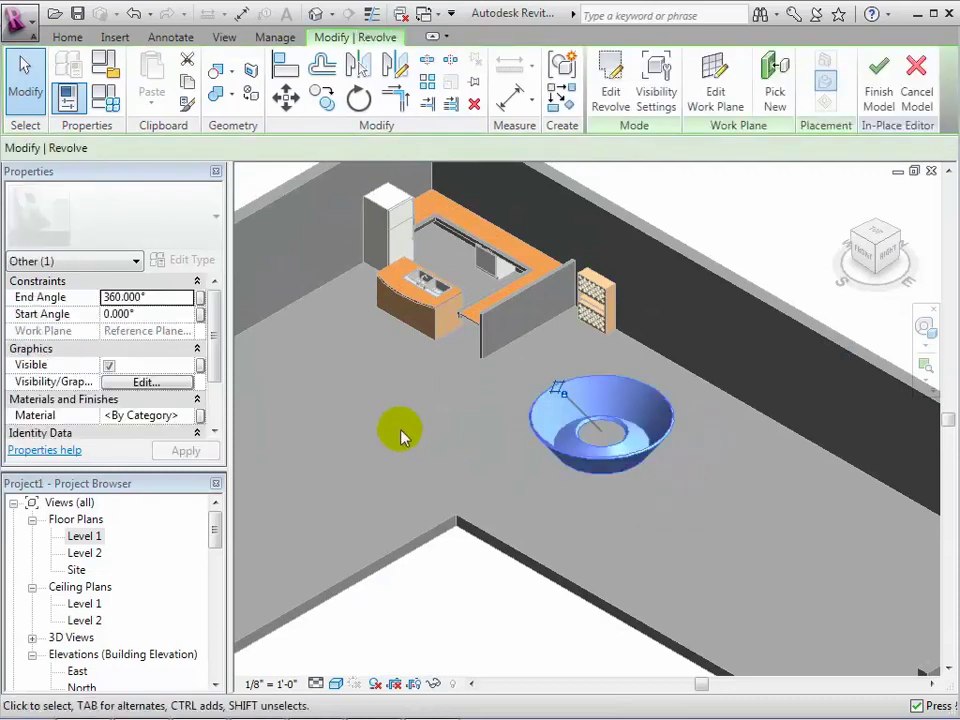
pyautogui.click(119, 297)
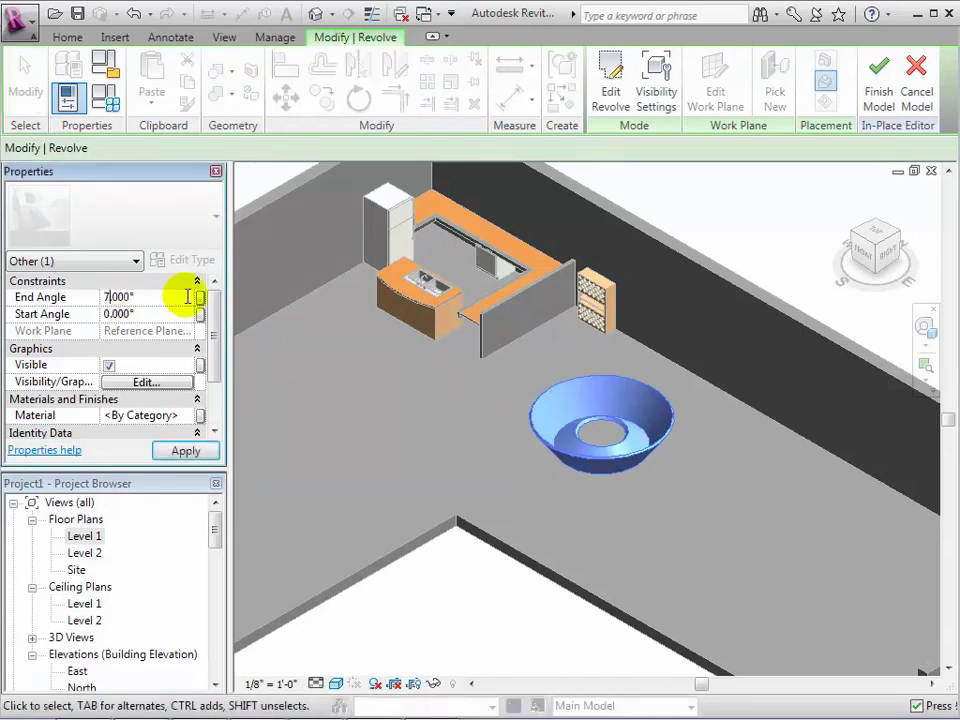
pyautogui.write('75')
pyautogui.click(185, 451)
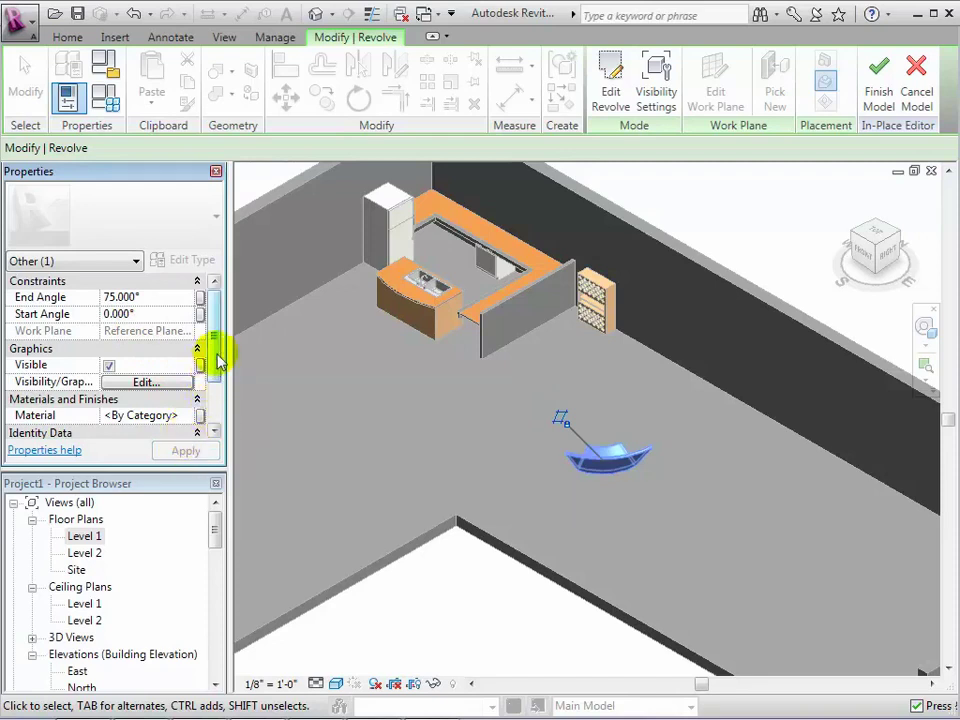
pyautogui.moveTo(218, 362); pyautogui.dragTo(218, 390)
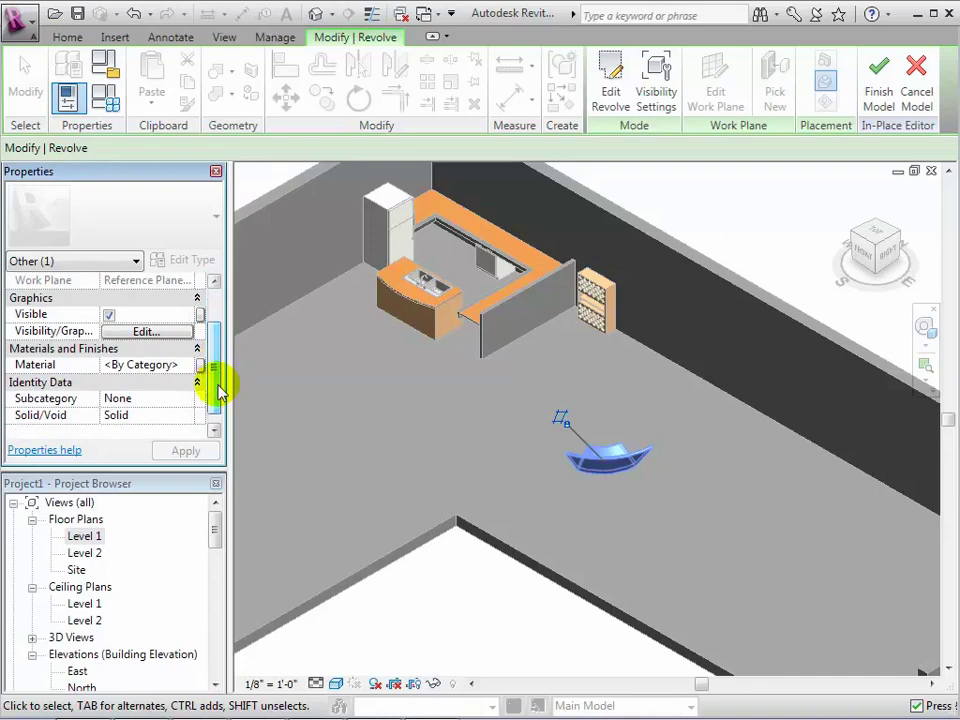
pyautogui.click(739, 493)
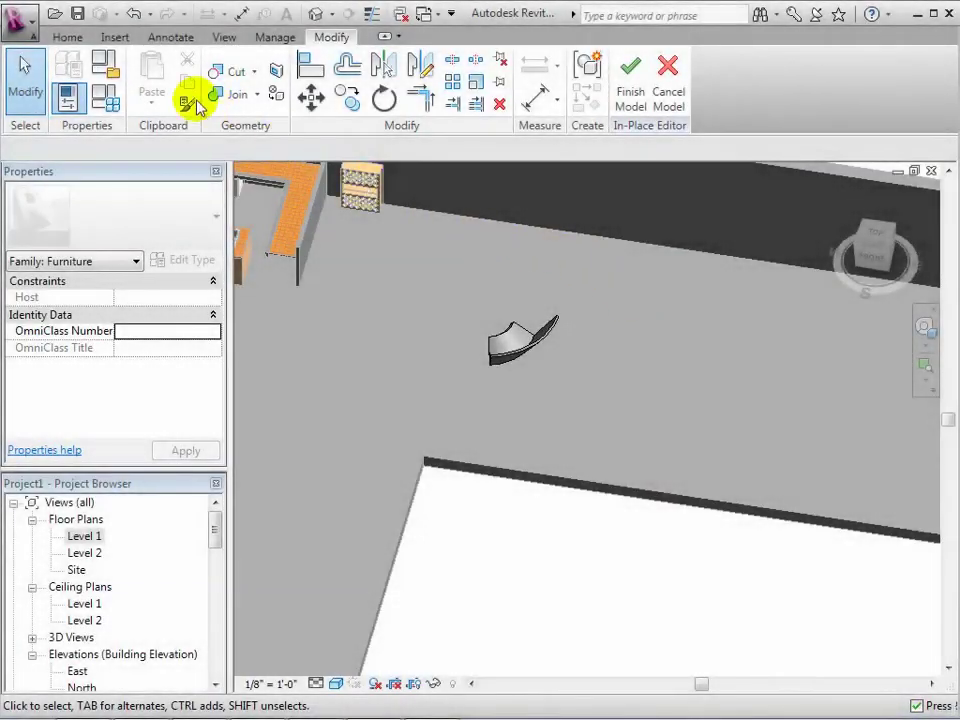
# Start a new blend in the Level 1 floor plan with Level : Level 1 as the work plane
pyautogui.click(69, 39)
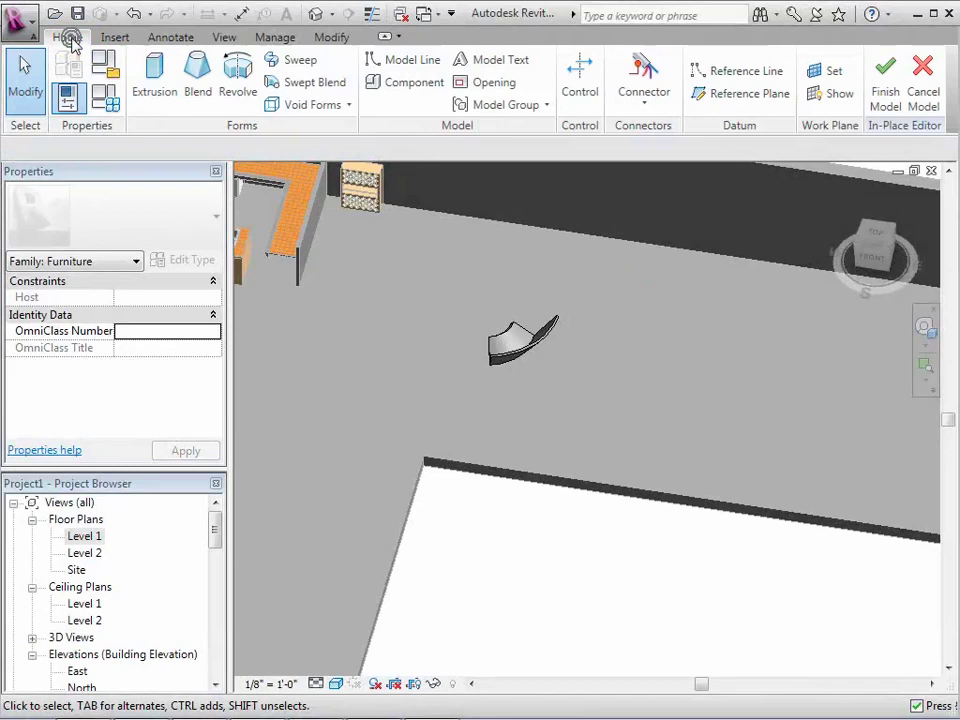
pyautogui.click(195, 72)
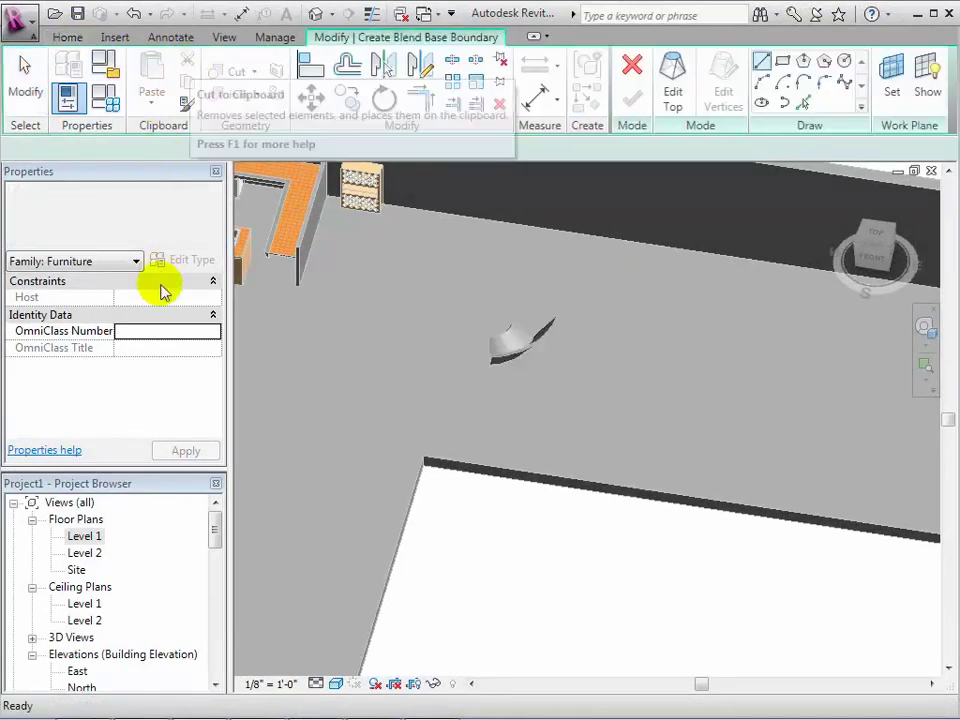
pyautogui.doubleClick(88, 538)
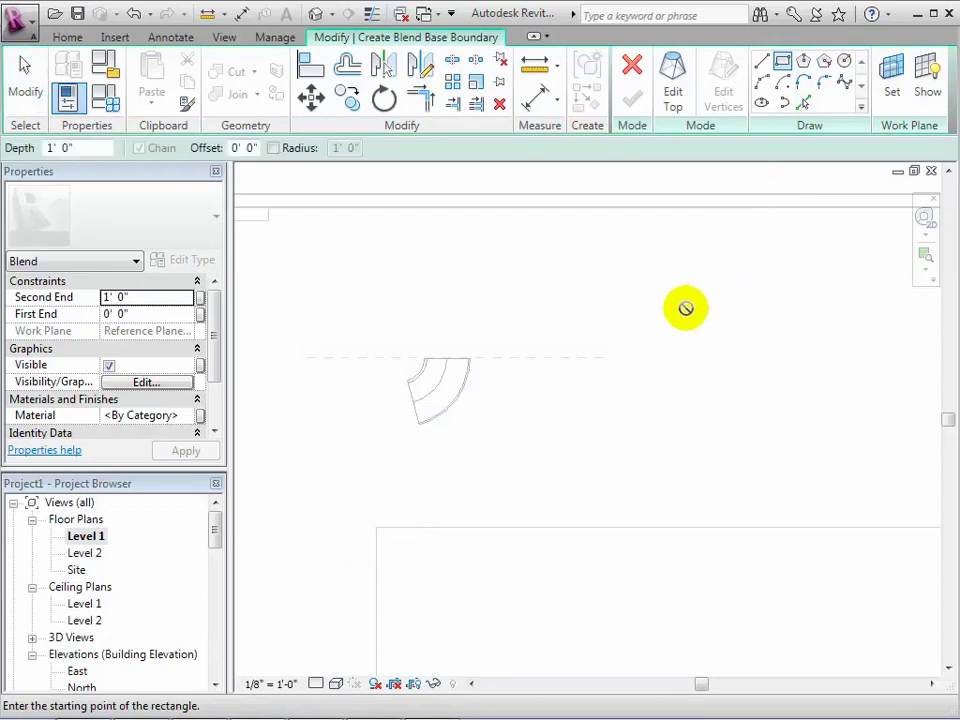
pyautogui.click(891, 85)
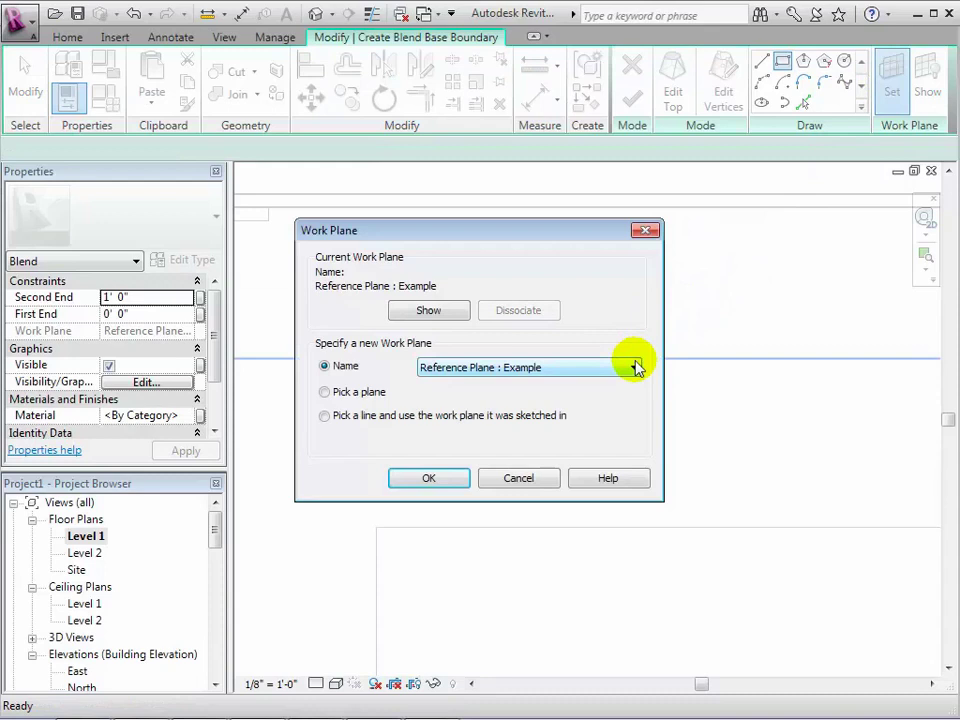
pyautogui.click(636, 368)
pyautogui.click(557, 386)
pyautogui.click(454, 474)
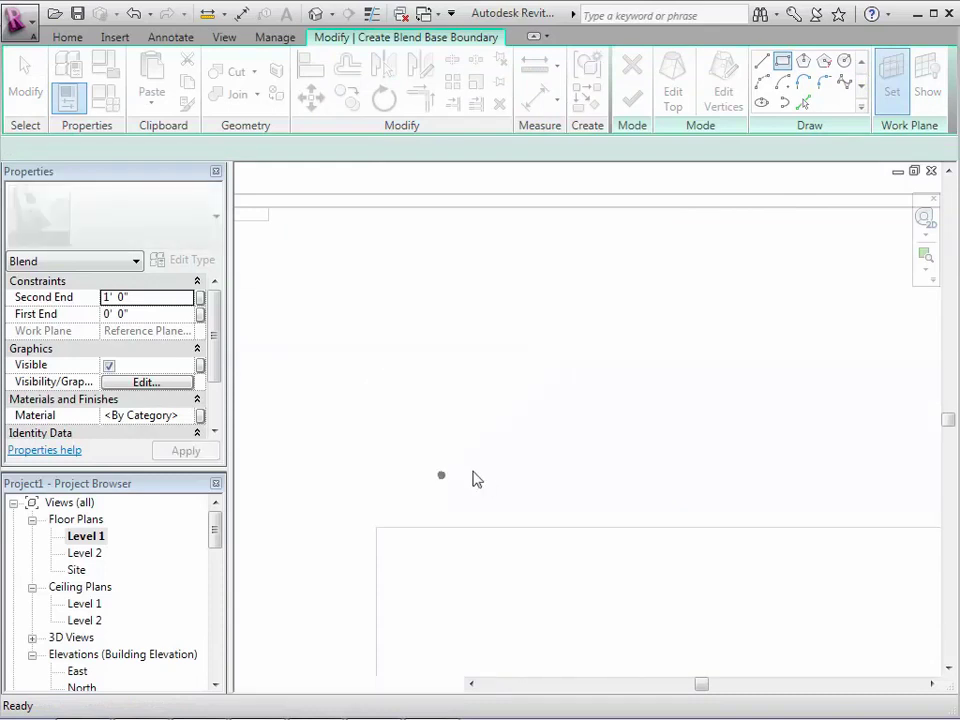
# Draw three sides of the rectangular base boundary: left, bottom and right
pyautogui.click(590, 329)
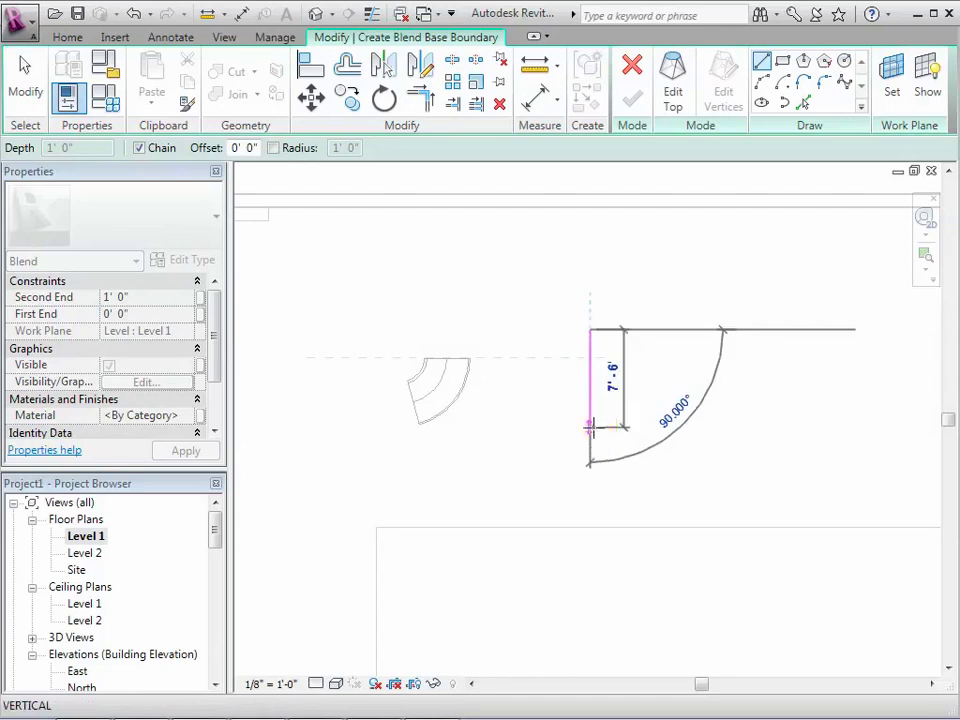
pyautogui.click(590, 427)
pyautogui.click(701, 427)
pyautogui.click(700, 329)
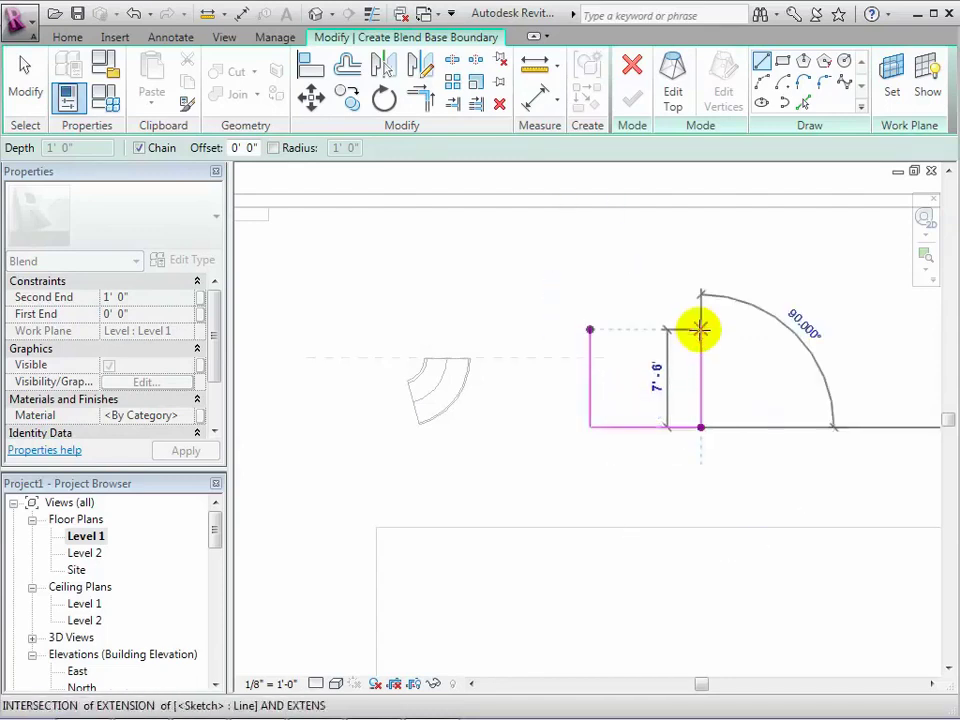
# Close the rectangular base, sketch a four-sided top outline with a slanted edge inside it, and finish
pyautogui.click(590, 329)
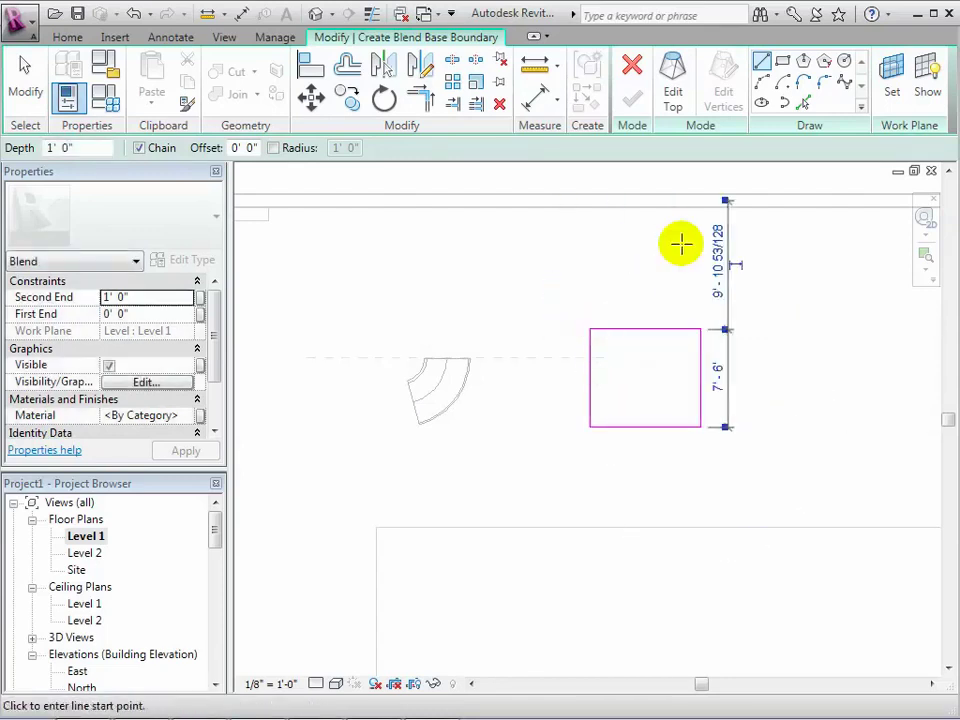
pyautogui.click(673, 90)
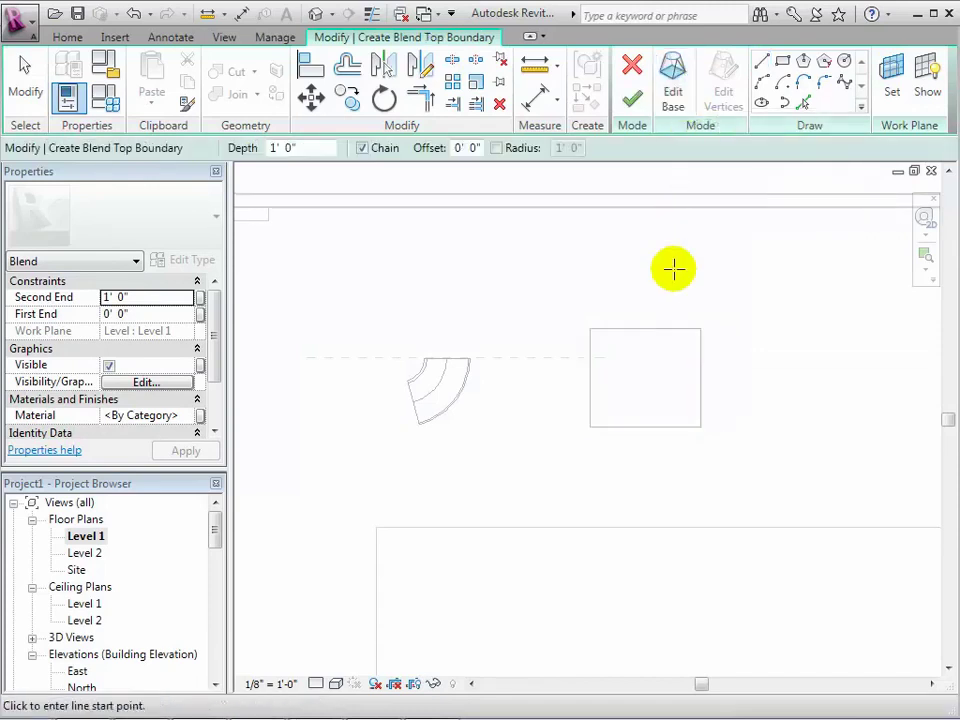
pyautogui.click(632, 350)
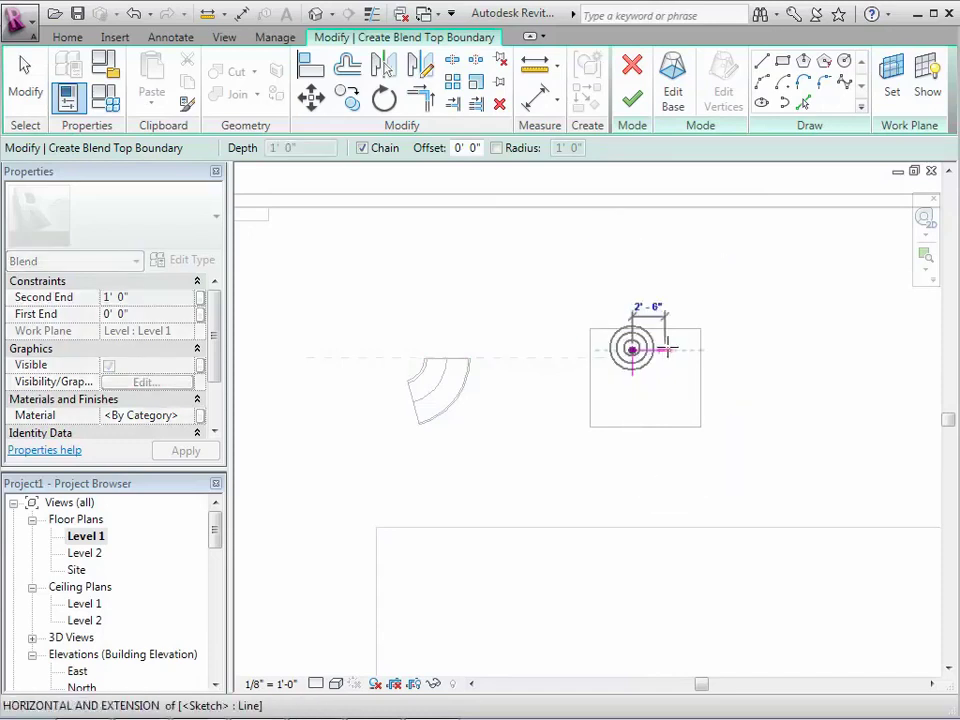
pyautogui.click(672, 350)
pyautogui.click(671, 396)
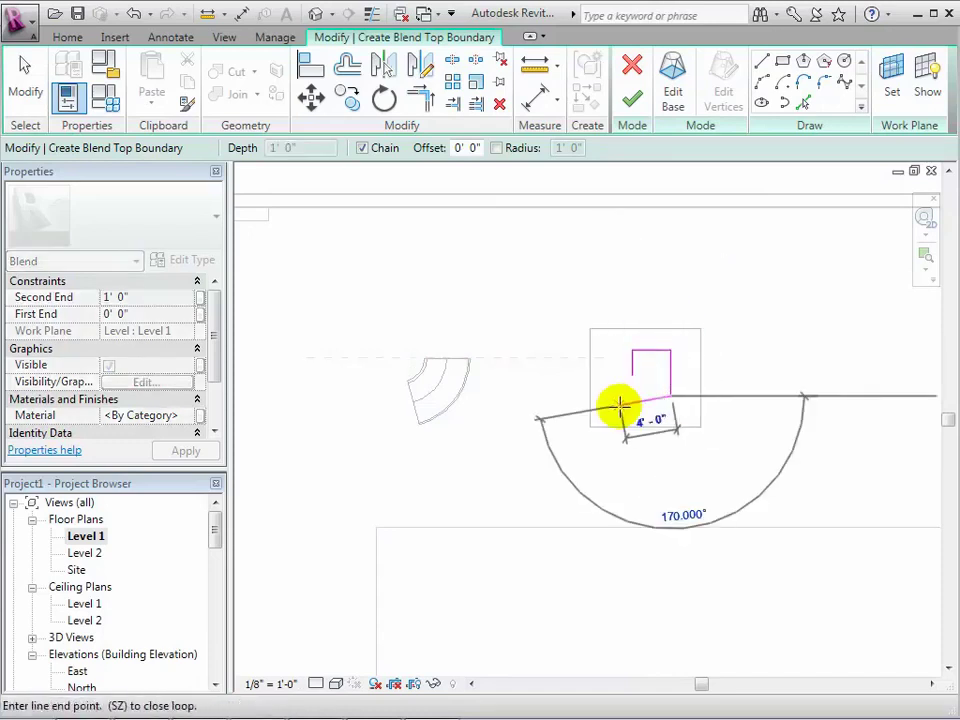
pyautogui.click(620, 406)
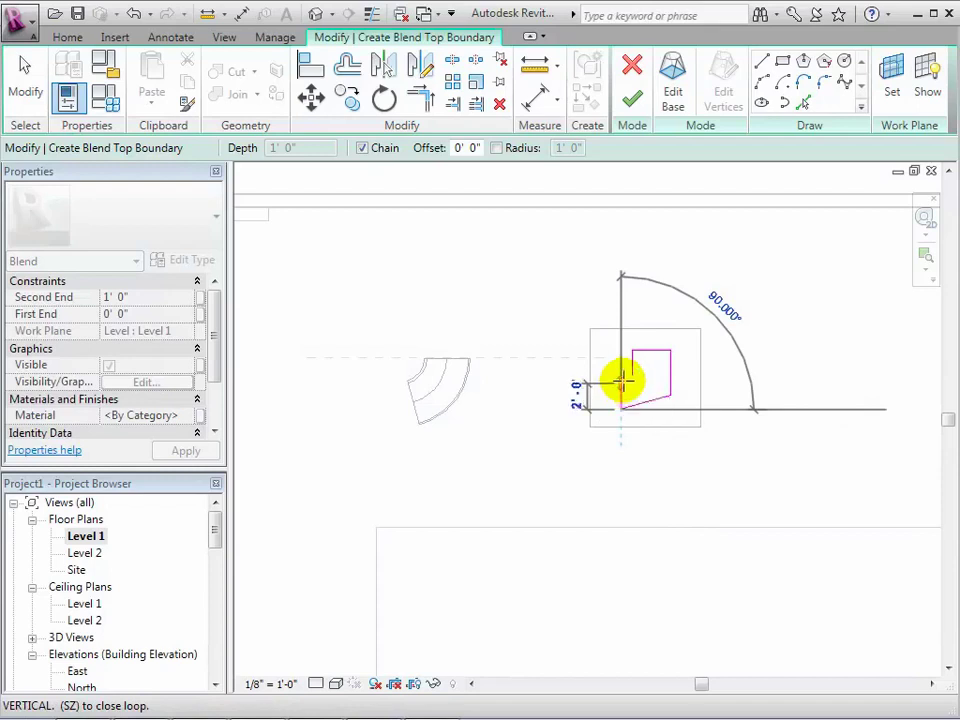
pyautogui.click(632, 350)
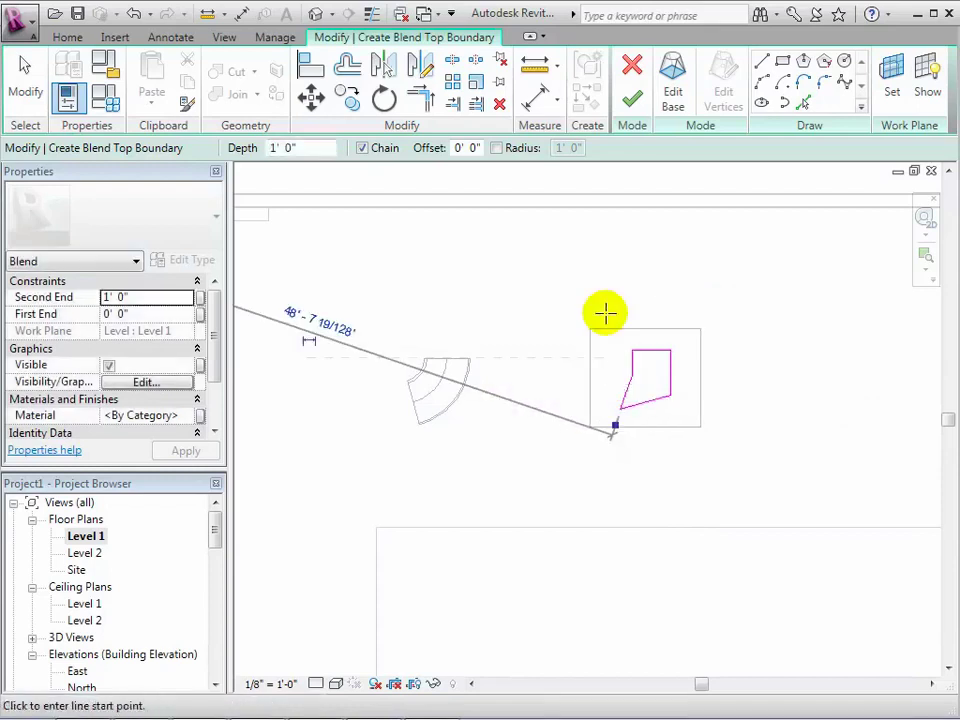
pyautogui.click(634, 100)
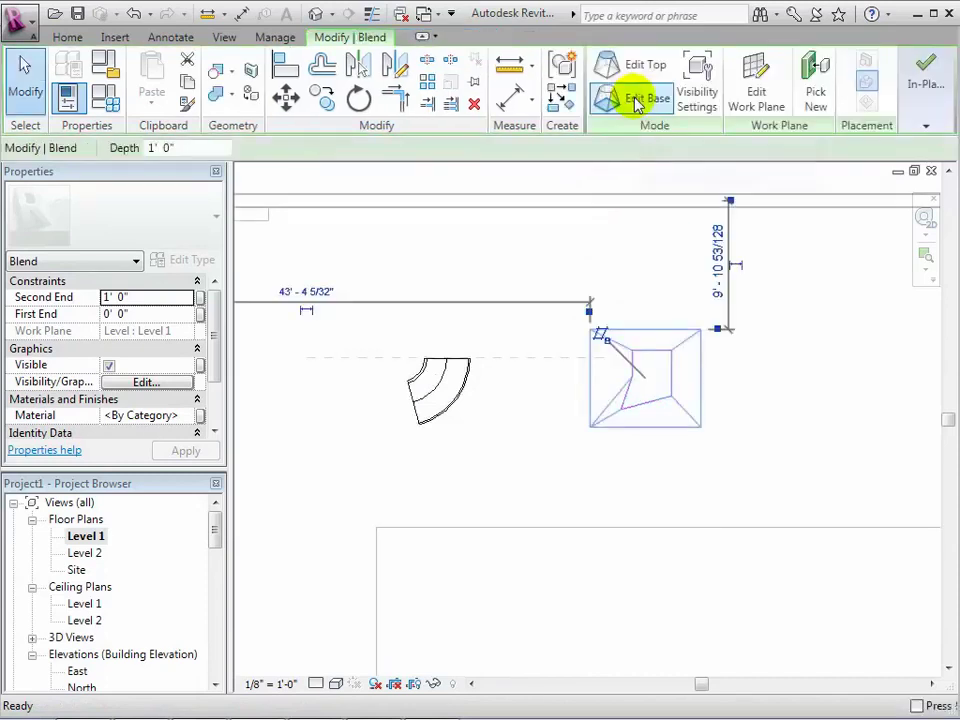
# In the default 3D view, set the tapered blend's Second End to 5' 0" in Properties
pyautogui.click(317, 15)
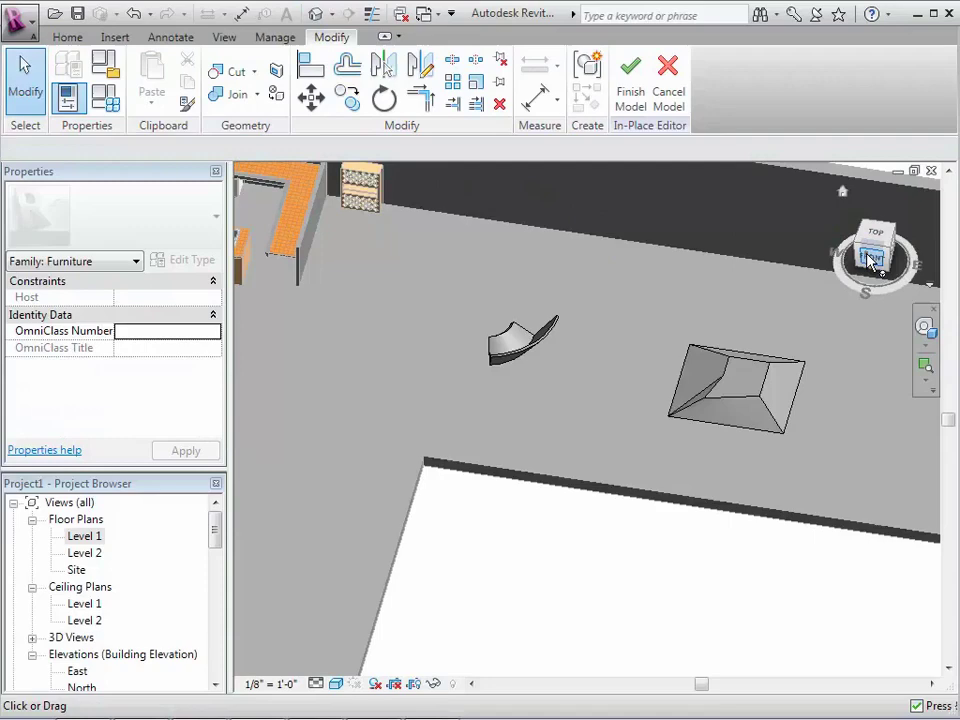
pyautogui.moveTo(876, 238)
pyautogui.mouseDown()
pyautogui.moveTo(868, 242)
pyautogui.moveTo(868, 213)
pyautogui.moveTo(868, 238)
pyautogui.mouseUp()
pyautogui.click(693, 392)
pyautogui.click(693, 392)
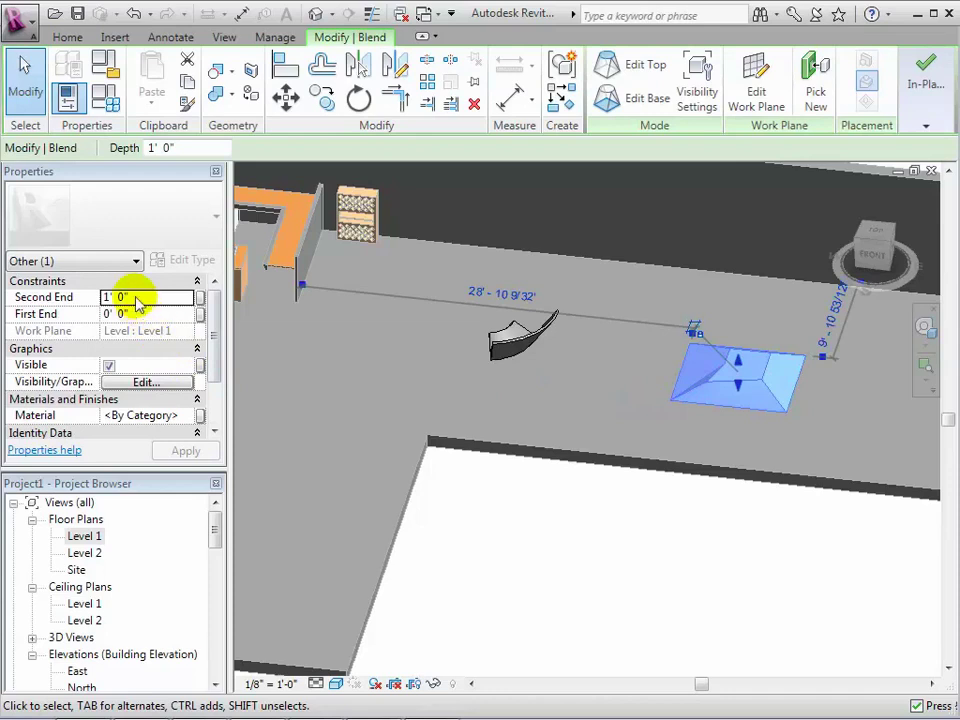
pyautogui.click(137, 298)
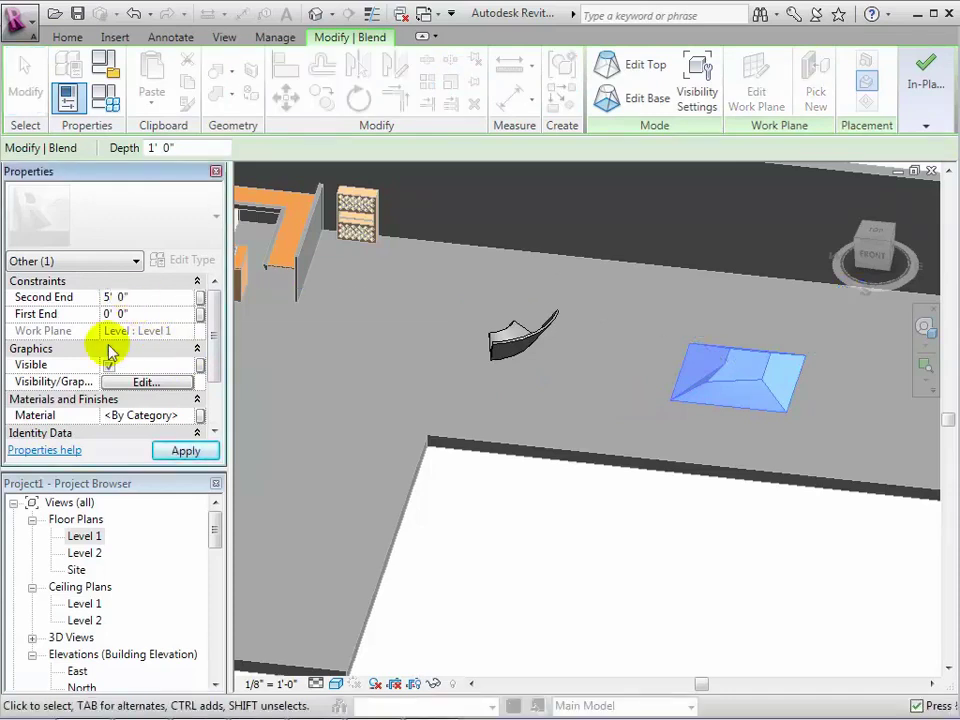
pyautogui.click(170, 451)
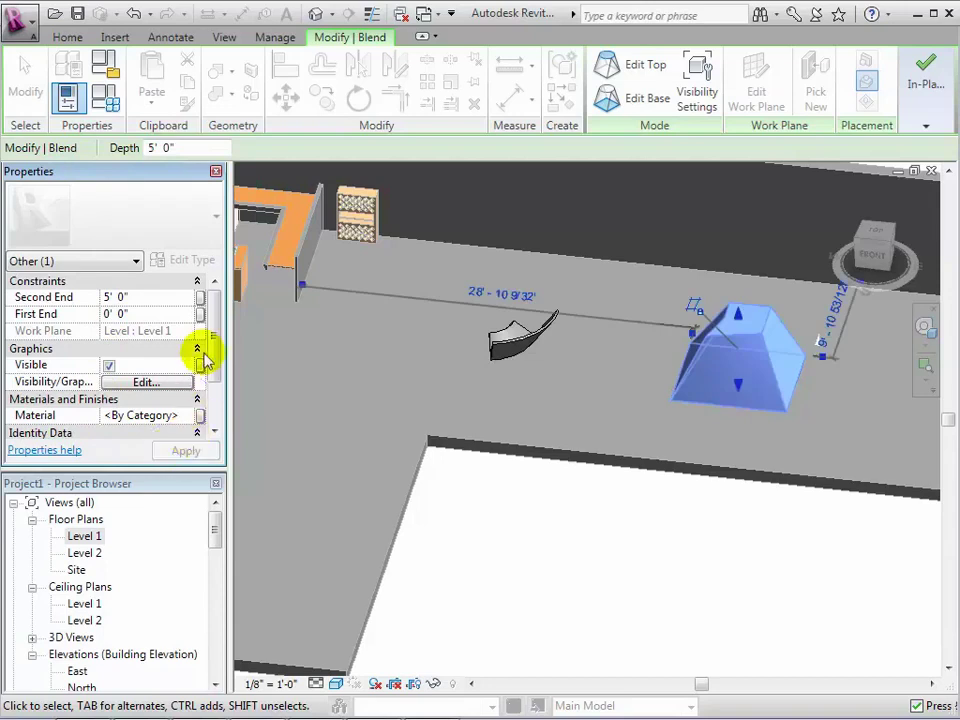
pyautogui.moveTo(214, 340); pyautogui.dragTo(206, 368)
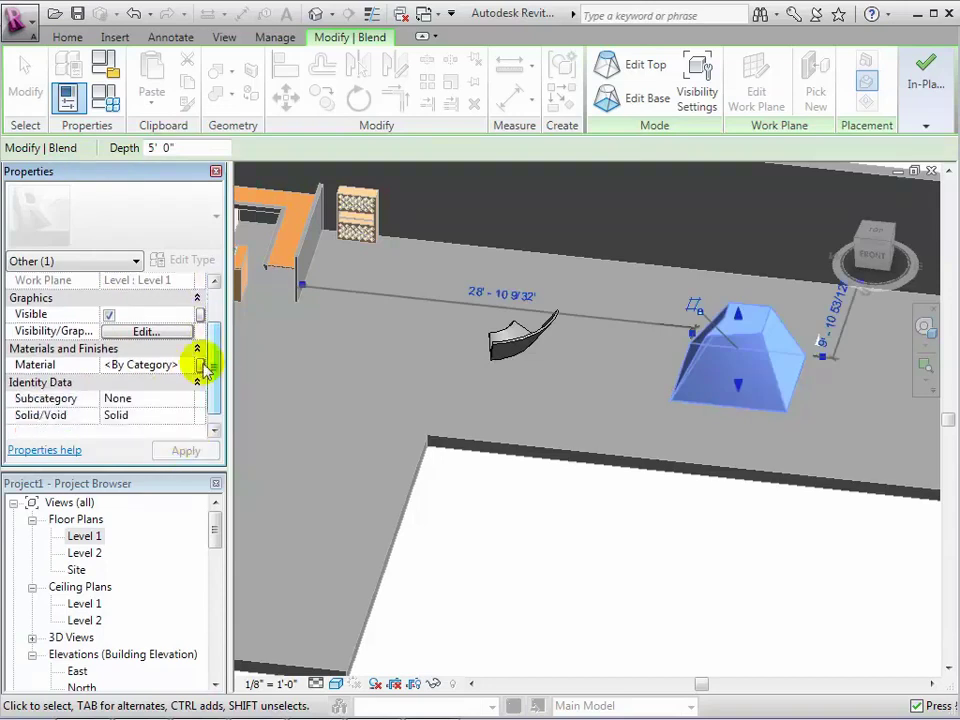
pyautogui.click(580, 400)
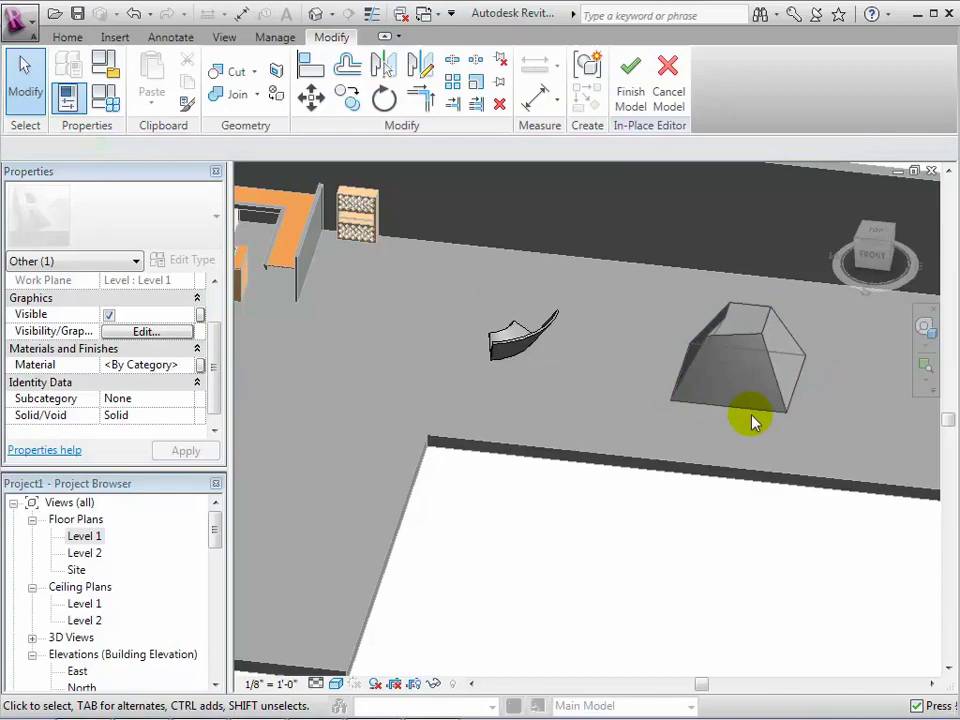
pyautogui.moveTo(880, 258); pyautogui.dragTo(936, 259)
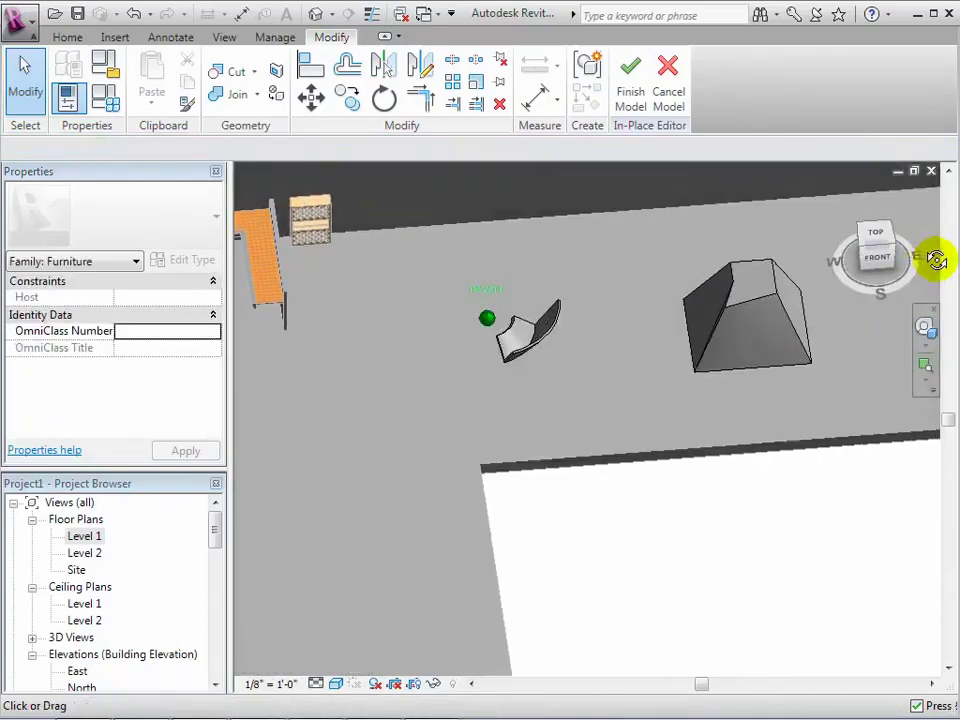
pyautogui.moveTo(859, 343); pyautogui.dragTo(676, 433, button='middle')
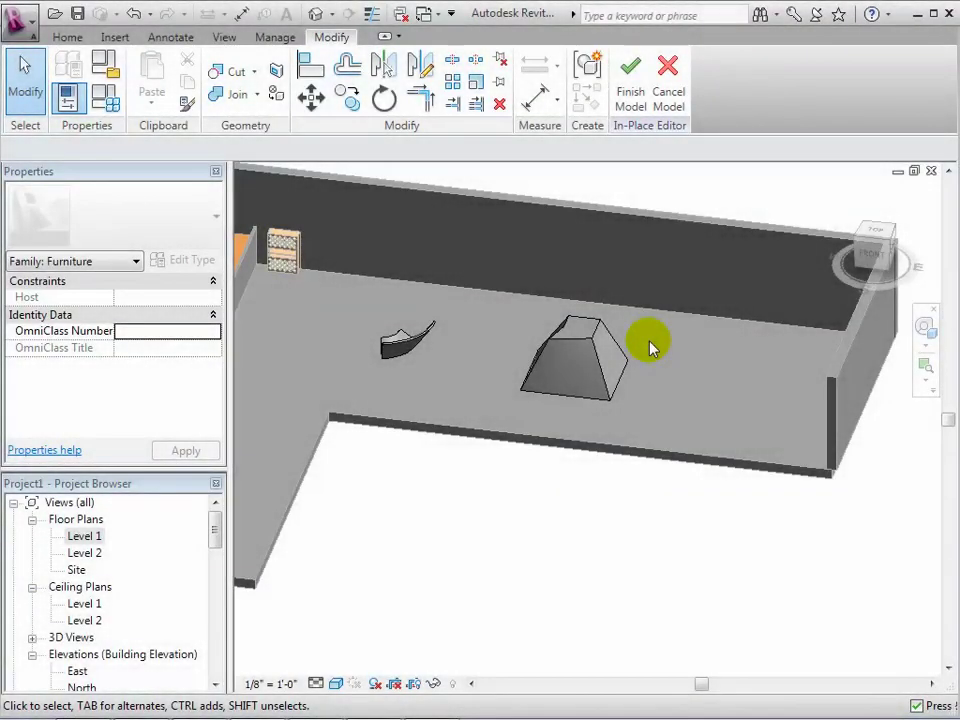
# Start a swept blend in the Level 1 floor plan and begin sketching its path
pyautogui.click(62, 38)
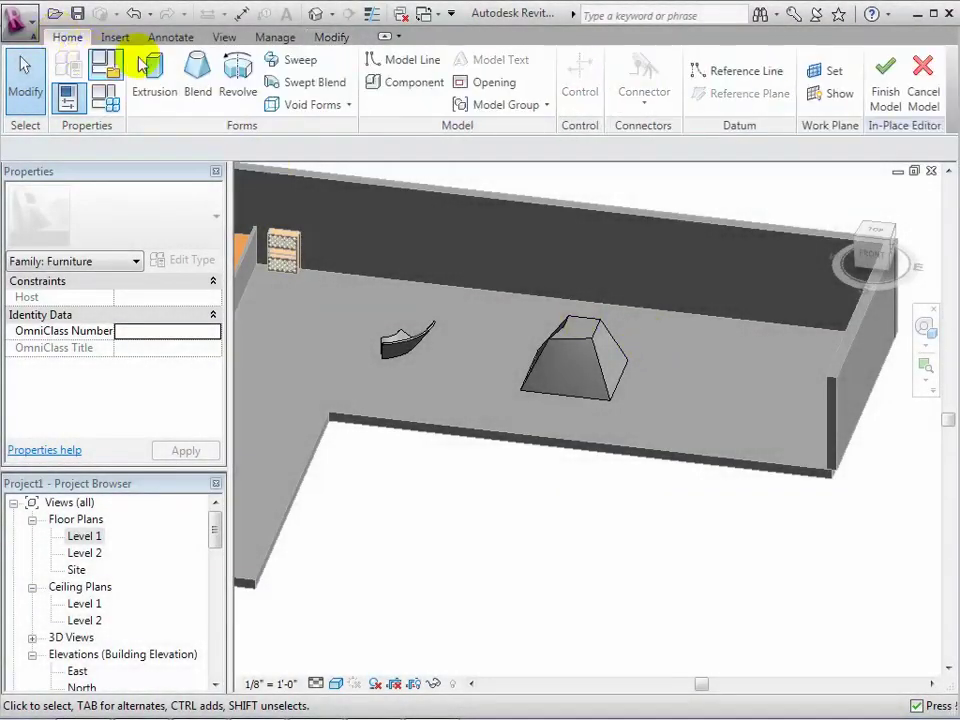
pyautogui.click(318, 84)
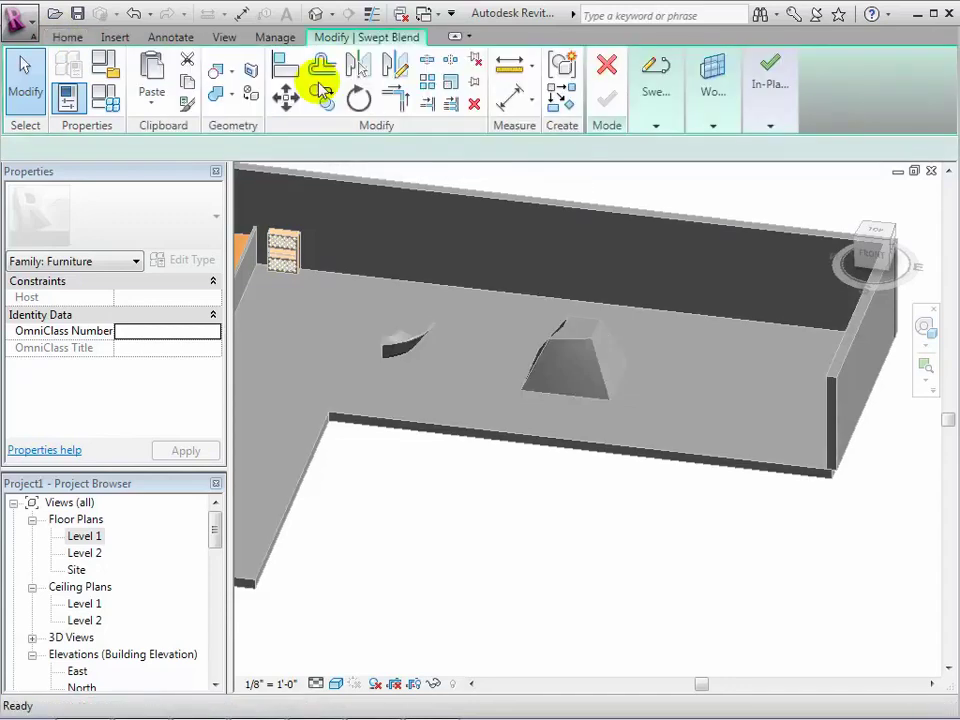
pyautogui.doubleClick(92, 536)
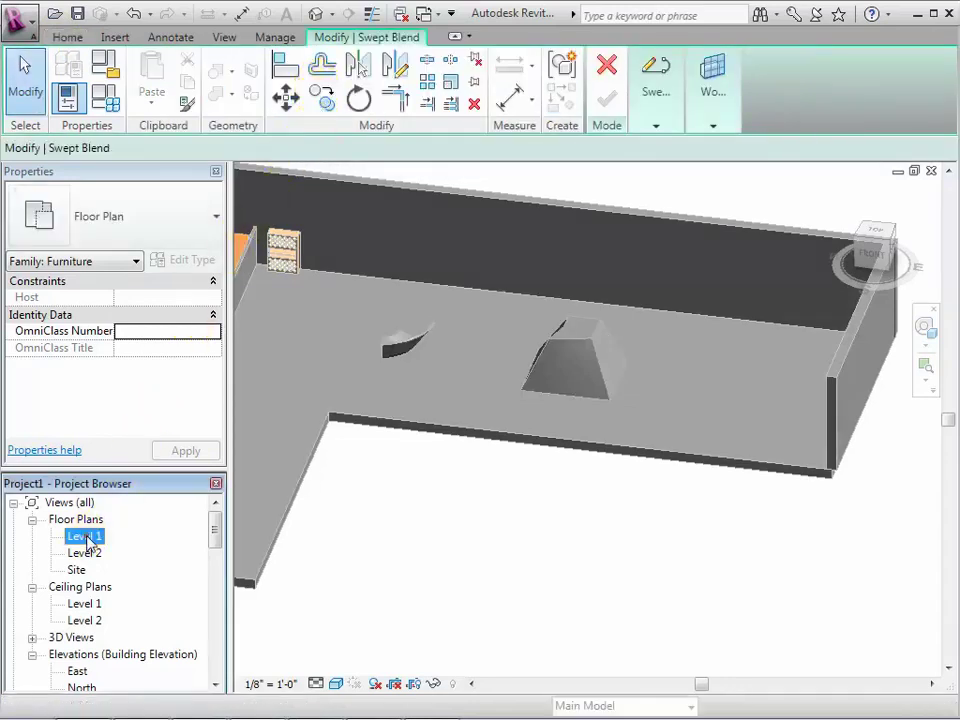
pyautogui.click(656, 126)
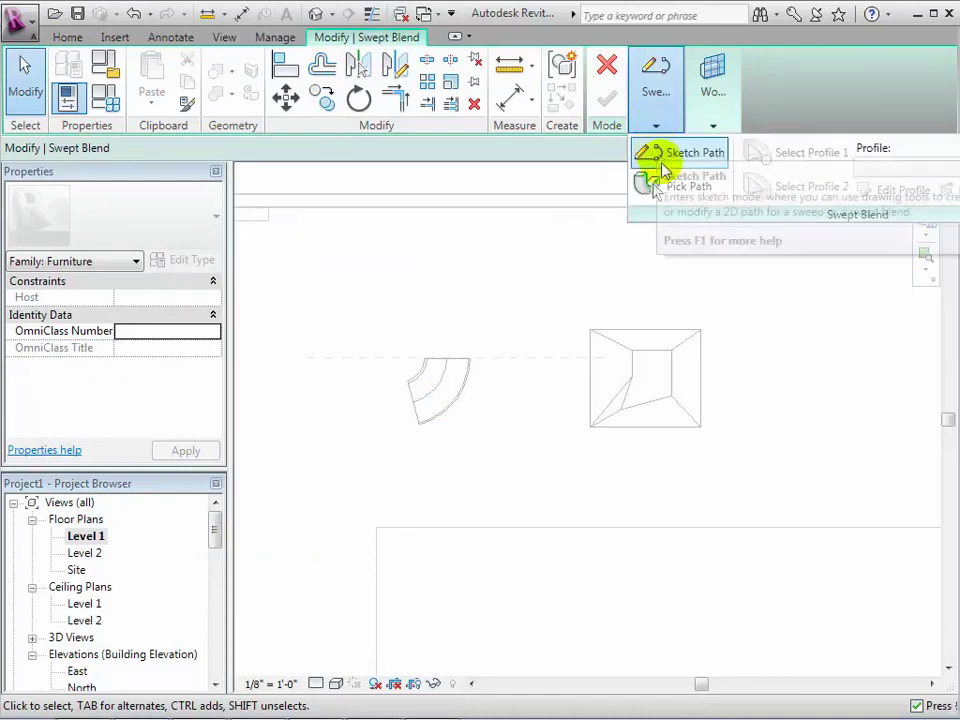
pyautogui.click(675, 155)
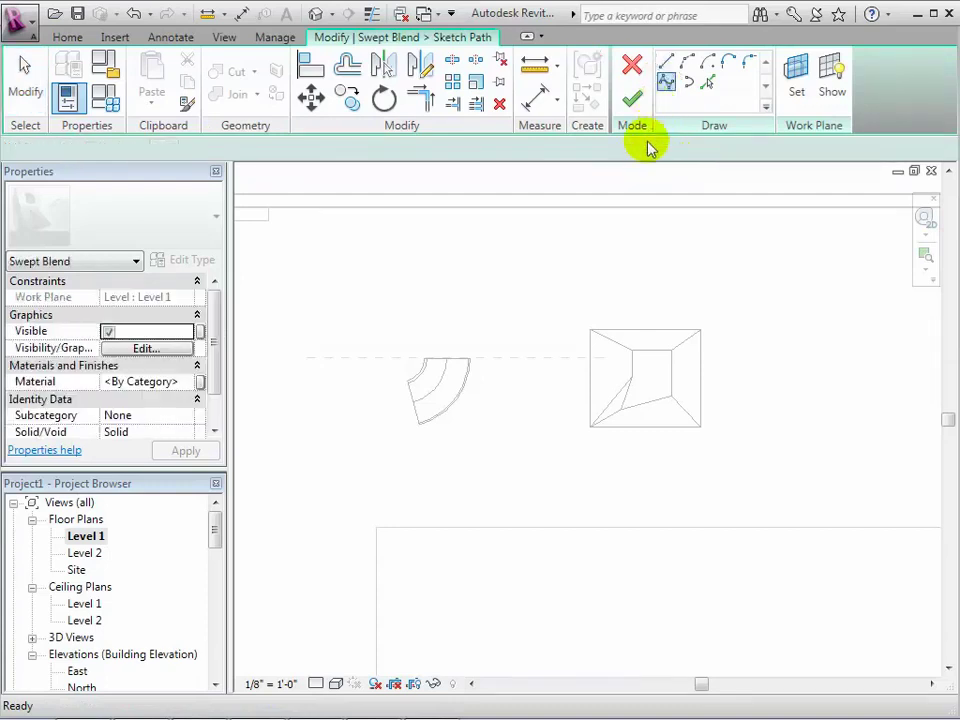
# Draw an arching spline path from left of the tapered blend, over its top, down to the right
pyautogui.click(510, 430)
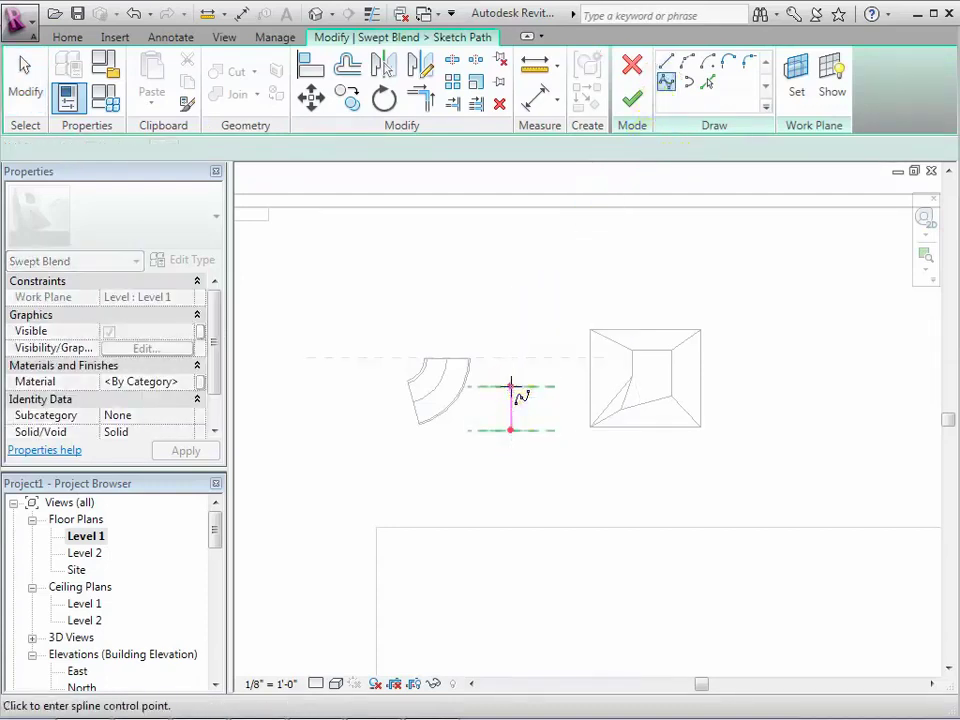
pyautogui.click(491, 321)
pyautogui.click(541, 253)
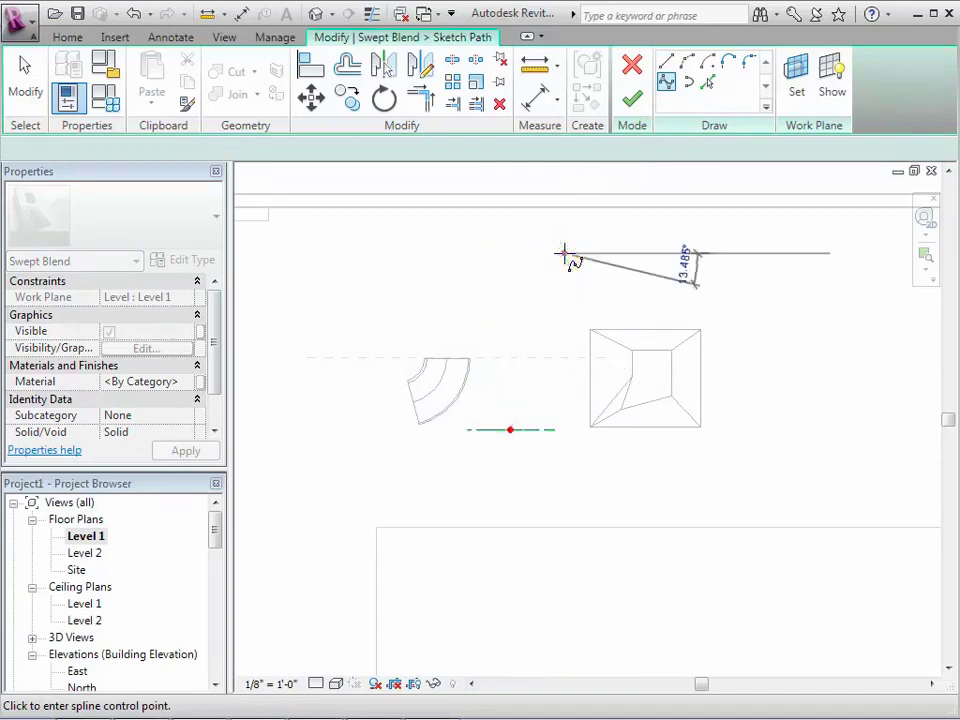
pyautogui.click(675, 303)
pyautogui.click(766, 250)
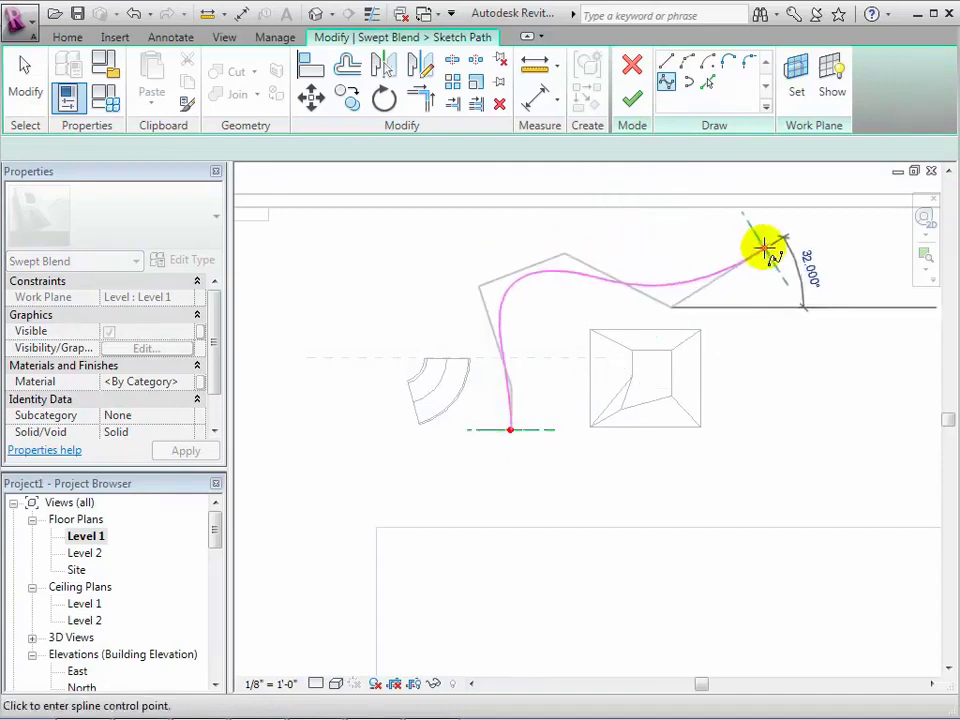
pyautogui.moveTo(780, 390); pyautogui.dragTo(798, 370)
pyautogui.moveTo(805, 428); pyautogui.dragTo(804, 426)
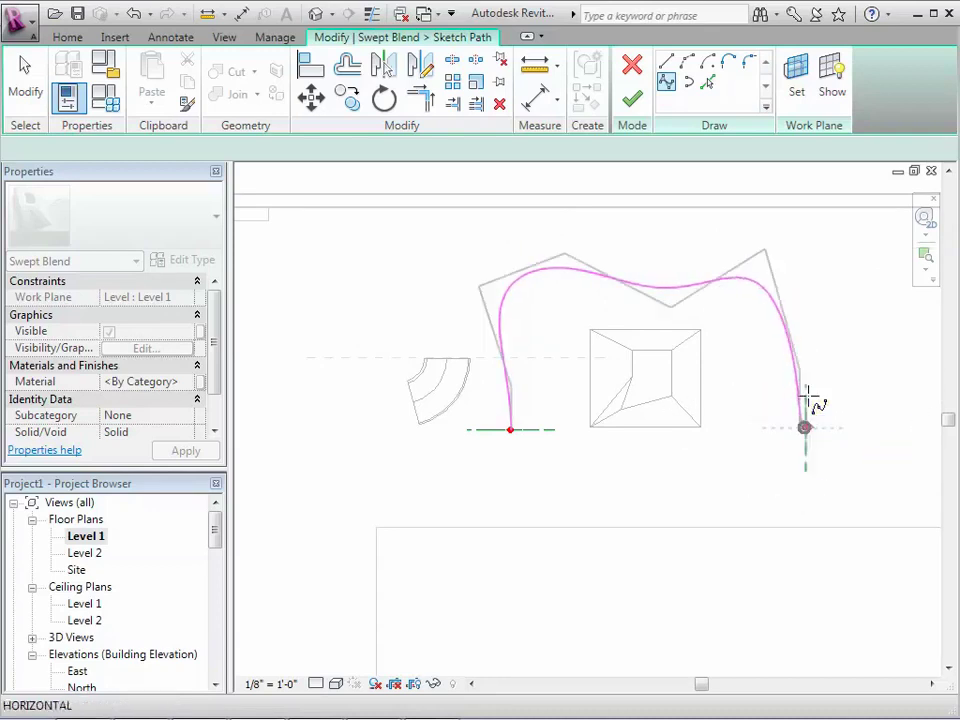
pyautogui.moveTo(825, 296); pyautogui.dragTo(803, 405)
pyautogui.press('Escape')
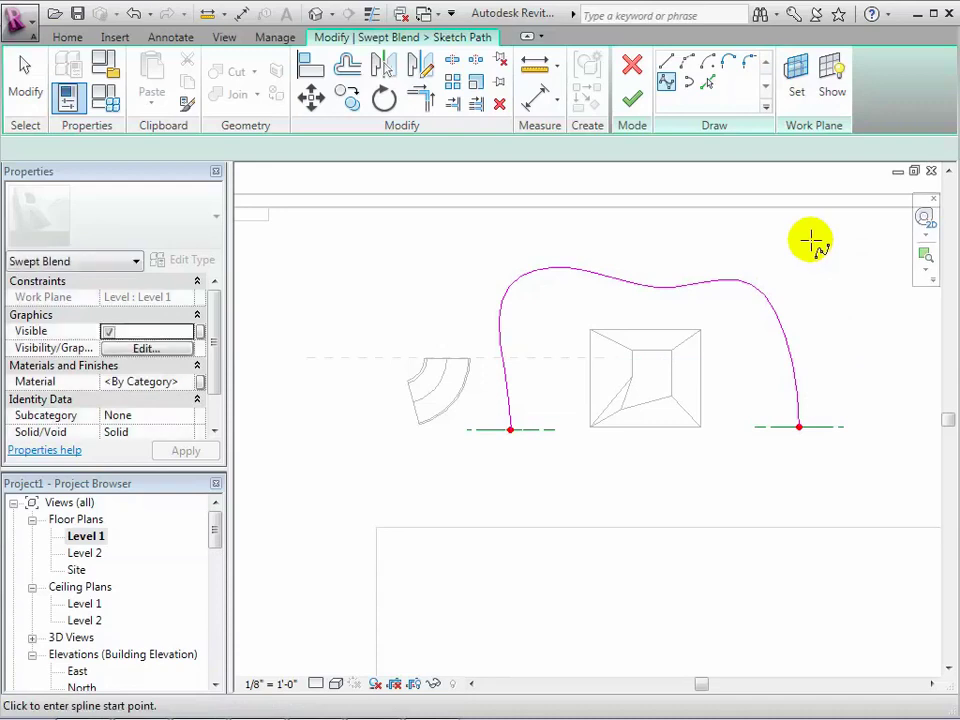
# Finish the sweep path and tilt the default 3D view to a lower frontal angle
pyautogui.click(630, 102)
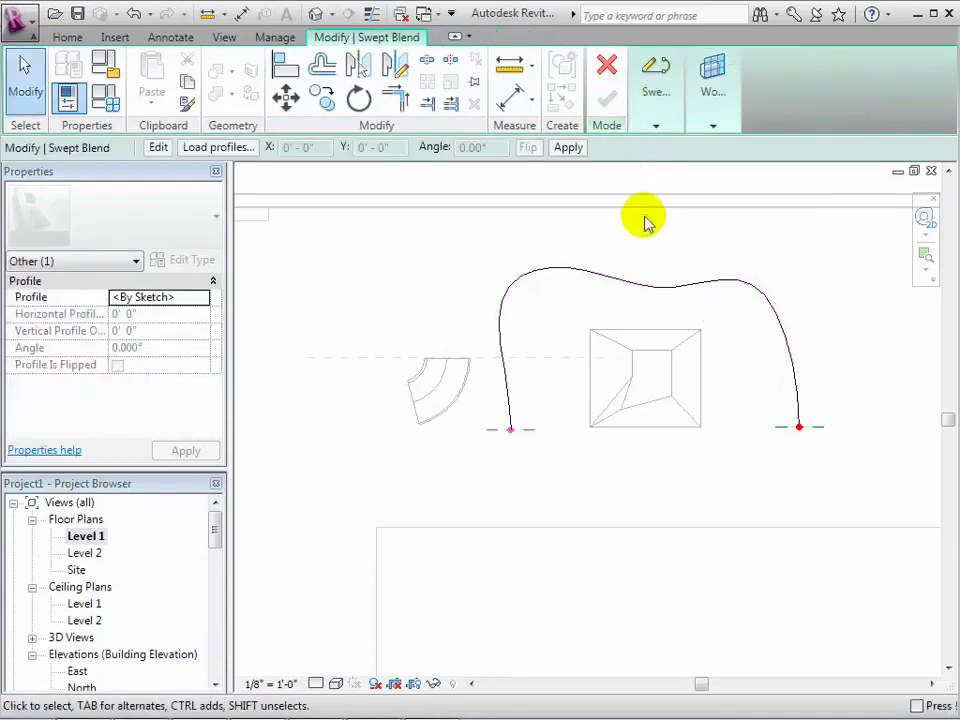
pyautogui.click(314, 15)
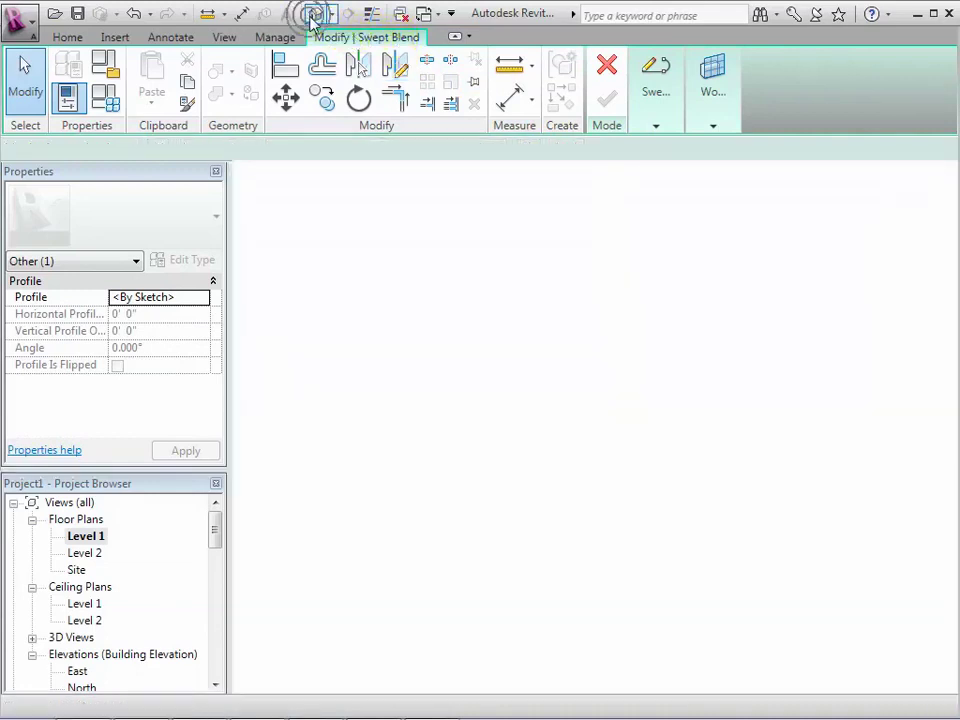
pyautogui.moveTo(862, 250); pyautogui.dragTo(799, 272)
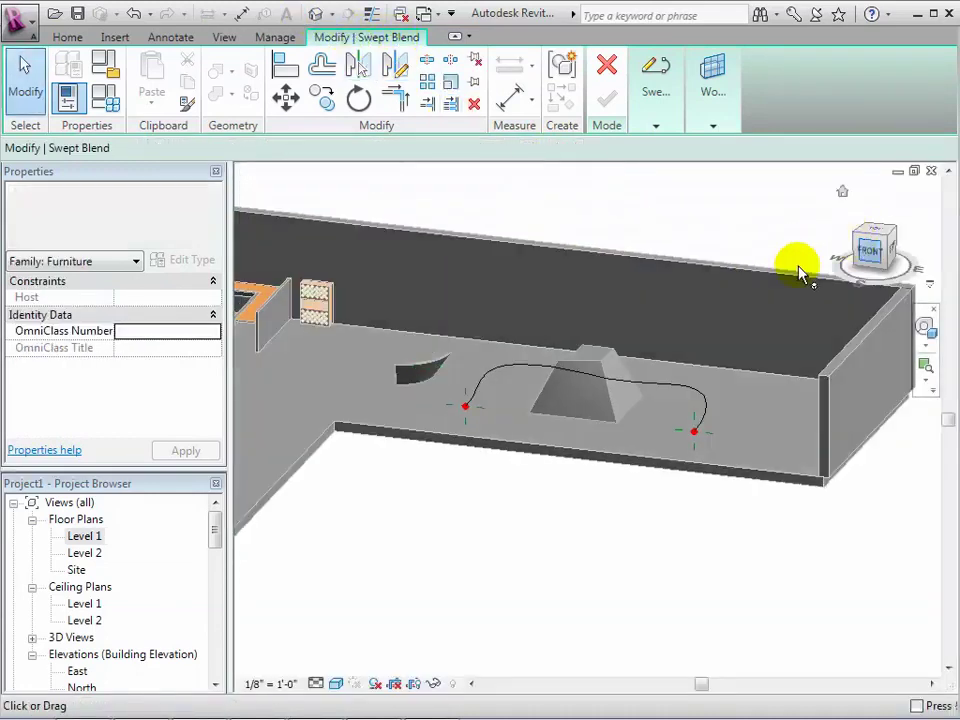
# Edit the first profile from the front view and sketch a rectangle at the path start
pyautogui.click(467, 414)
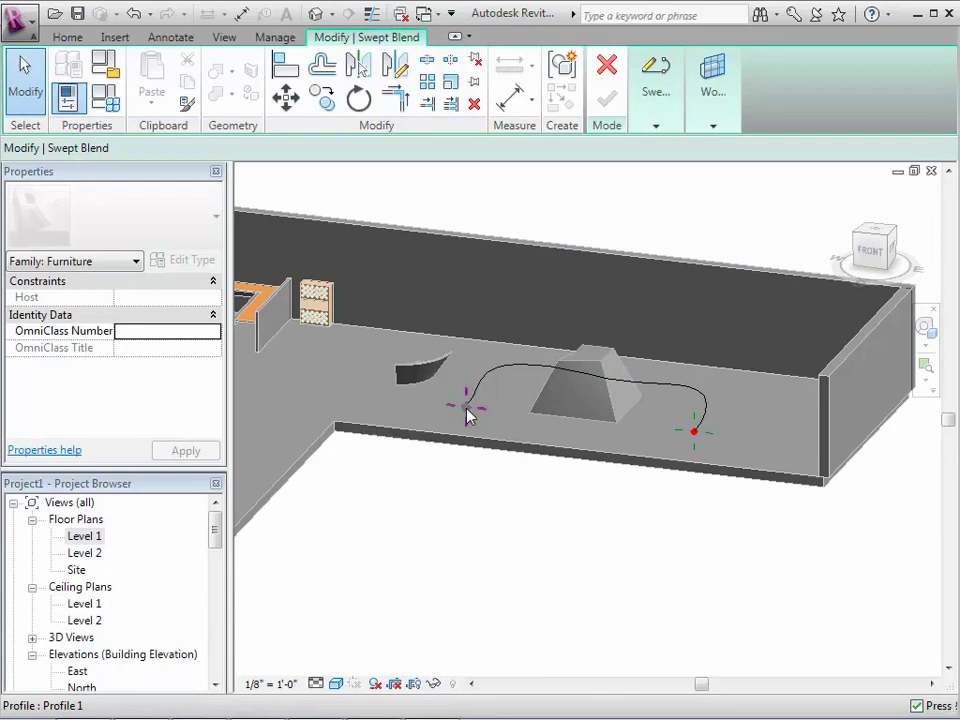
pyautogui.click(656, 126)
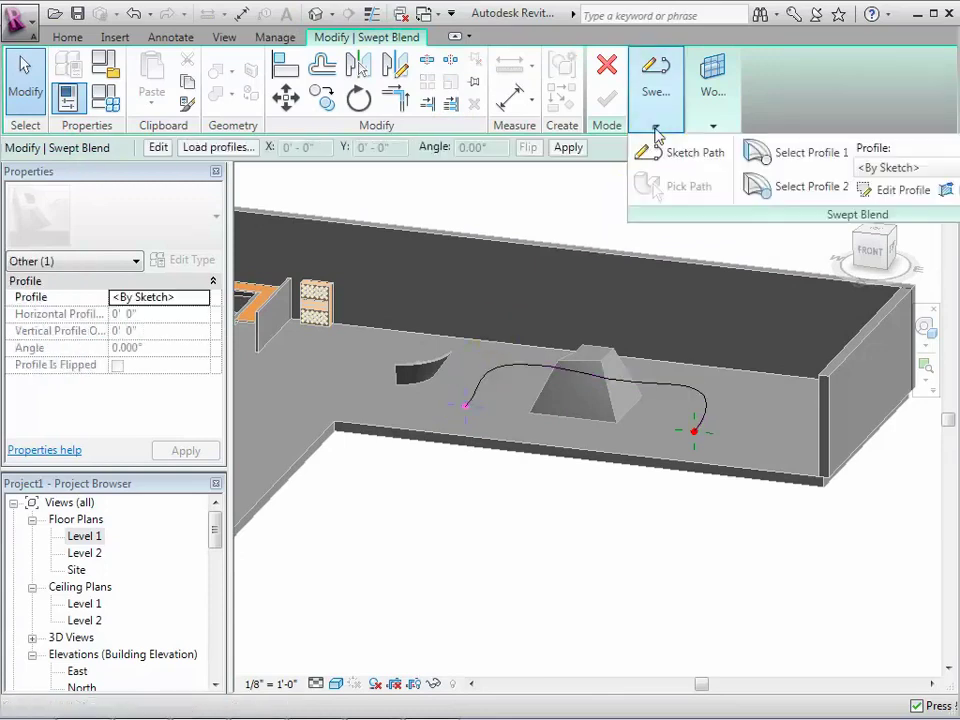
pyautogui.click(910, 189)
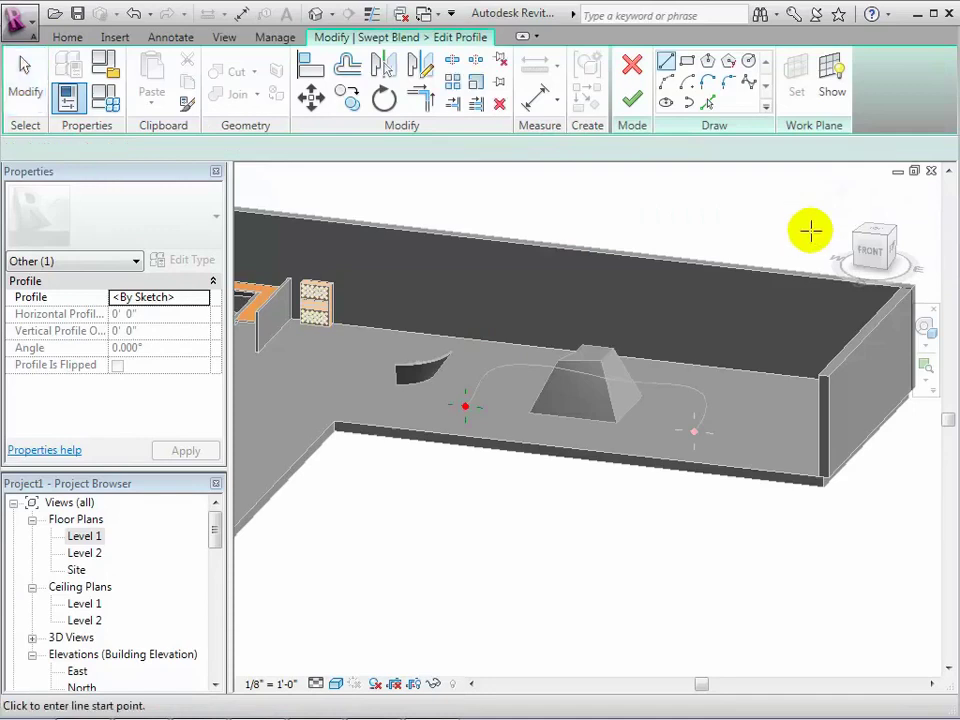
pyautogui.click(870, 251)
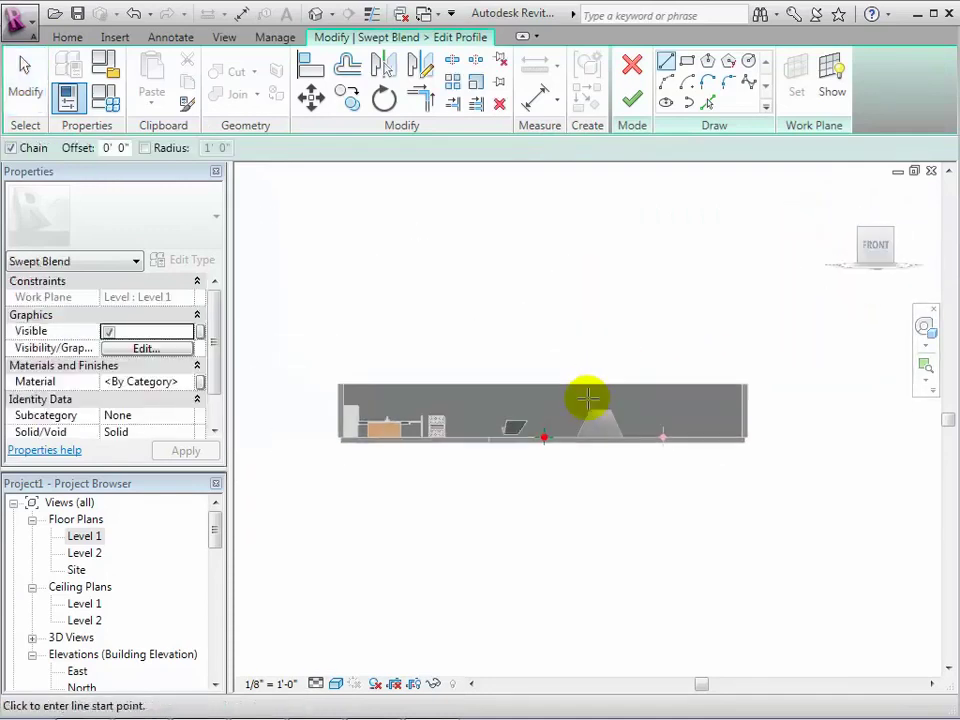
pyautogui.scroll(5, 600, 450)
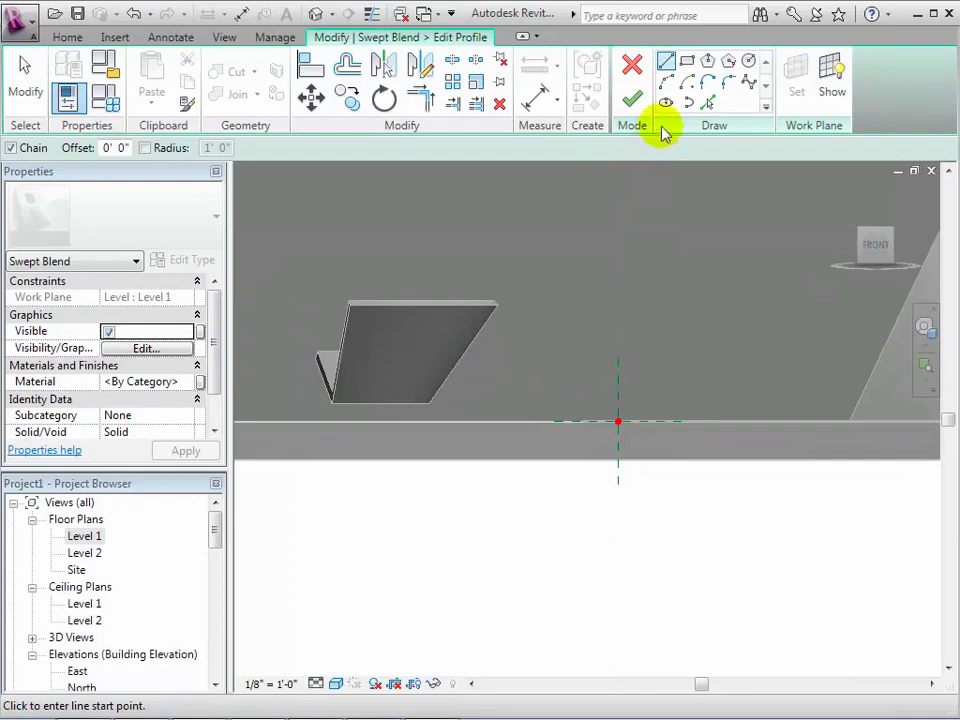
pyautogui.click(684, 63)
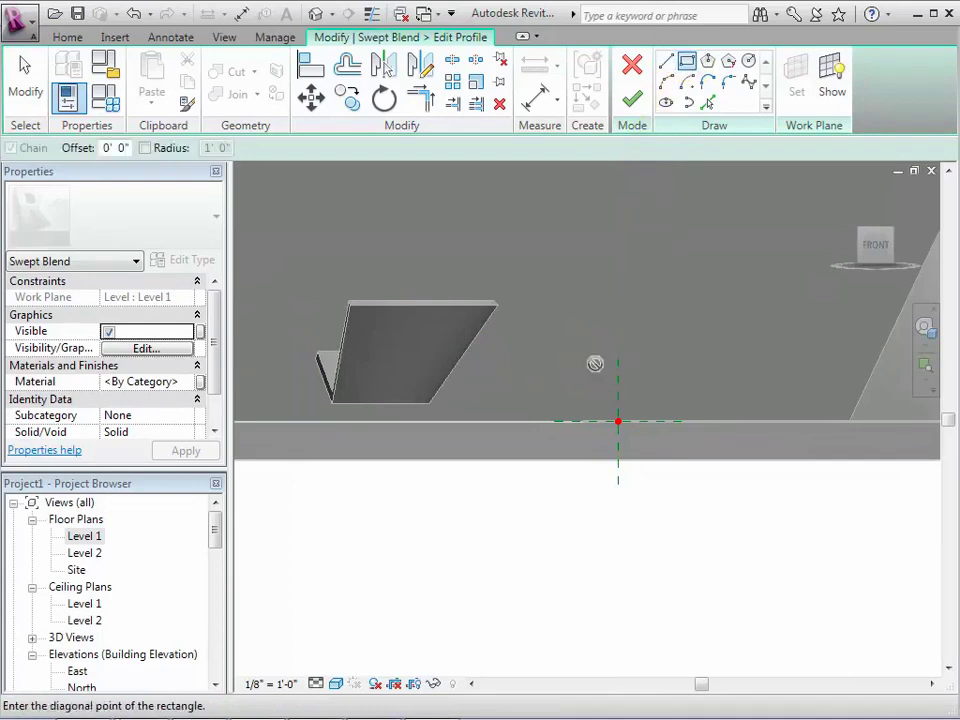
pyautogui.click(672, 421)
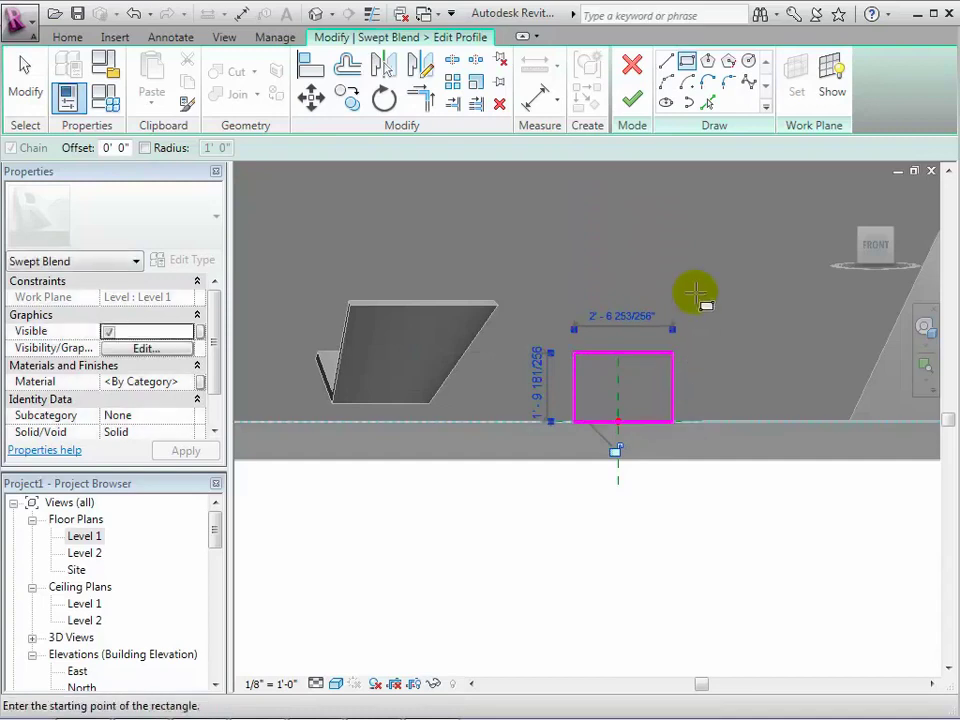
# Finish the rectangle profile, then select the second profile at the path's far end for editing
pyautogui.click(632, 98)
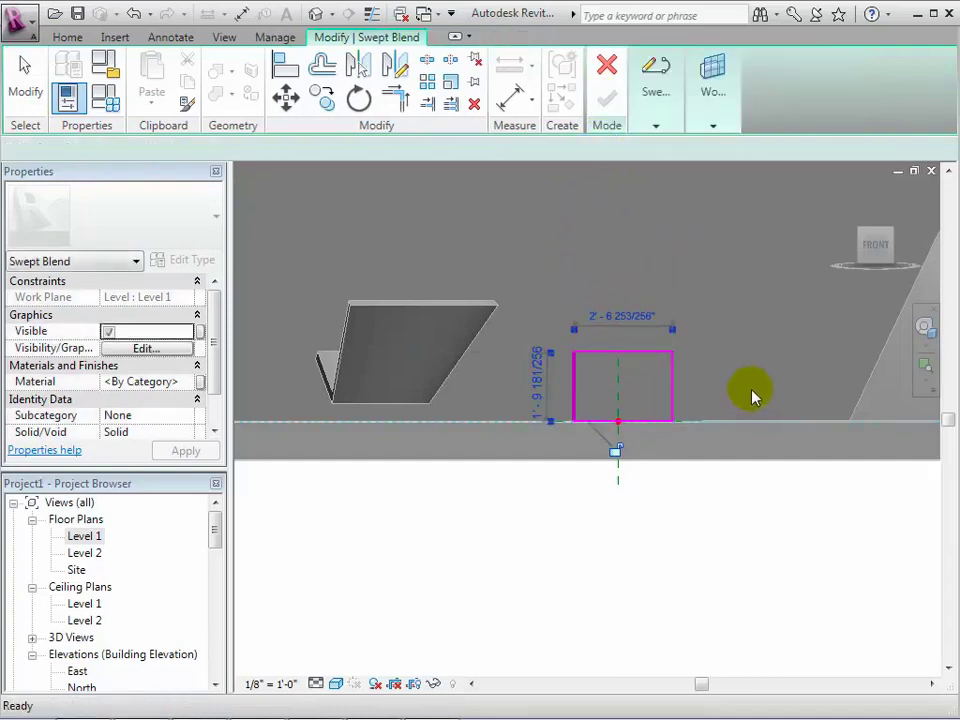
pyautogui.scroll(-3, 754, 394)
pyautogui.moveTo(789, 476); pyautogui.dragTo(553, 499, button='middle')
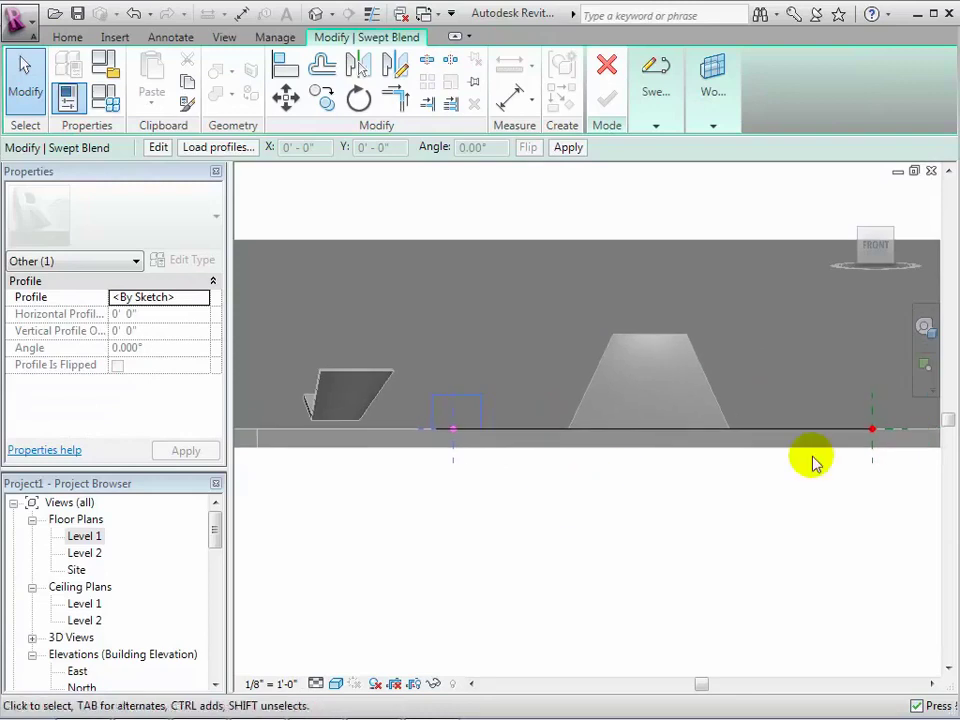
pyautogui.click(871, 430)
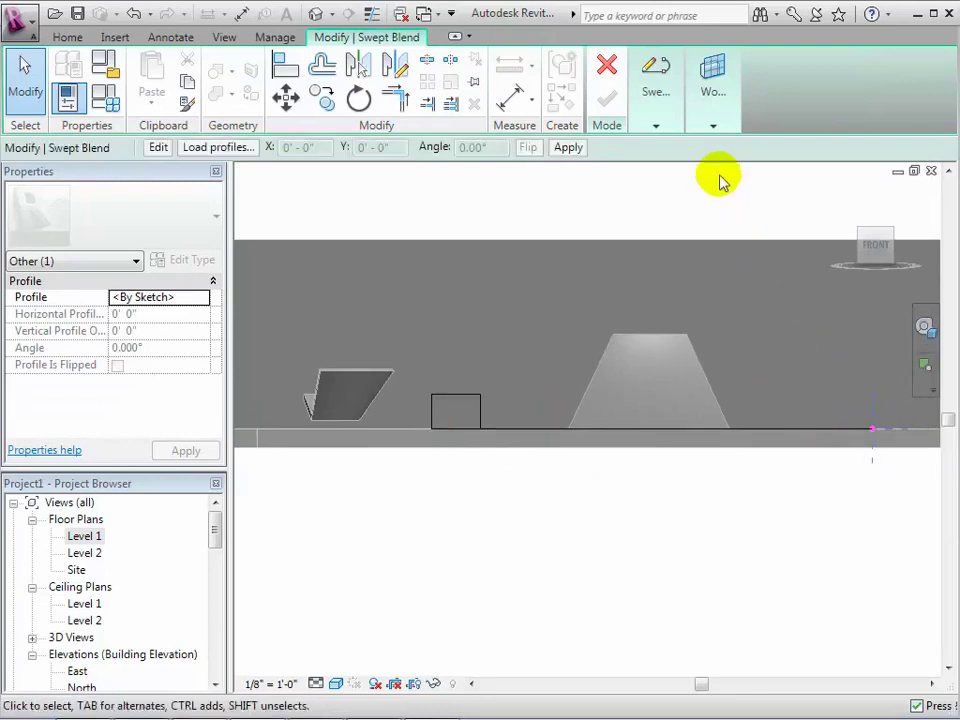
pyautogui.click(656, 129)
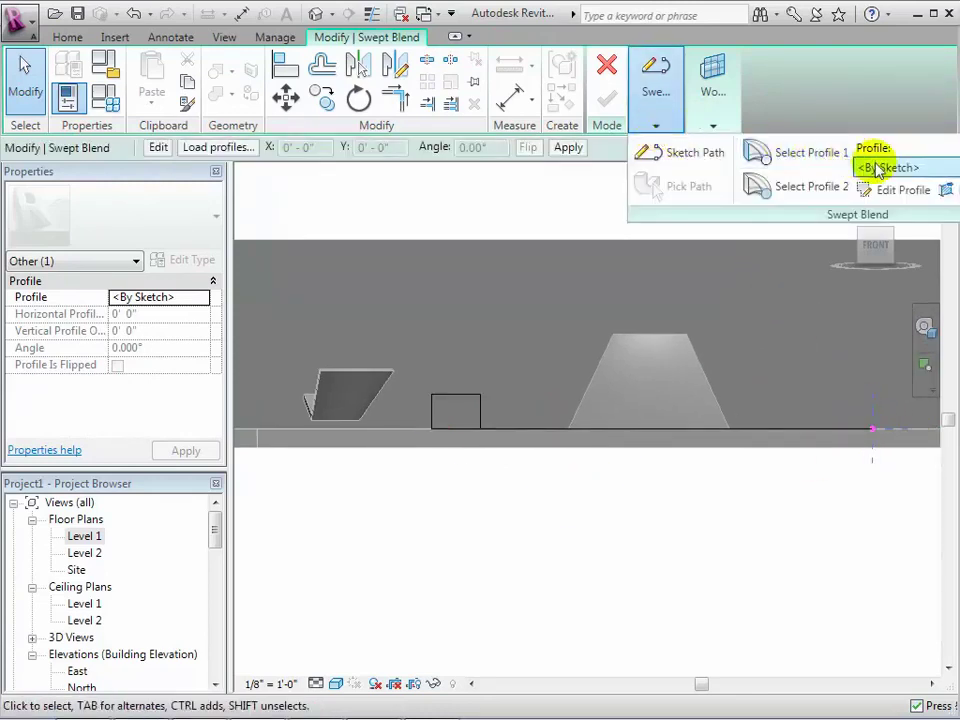
pyautogui.click(905, 189)
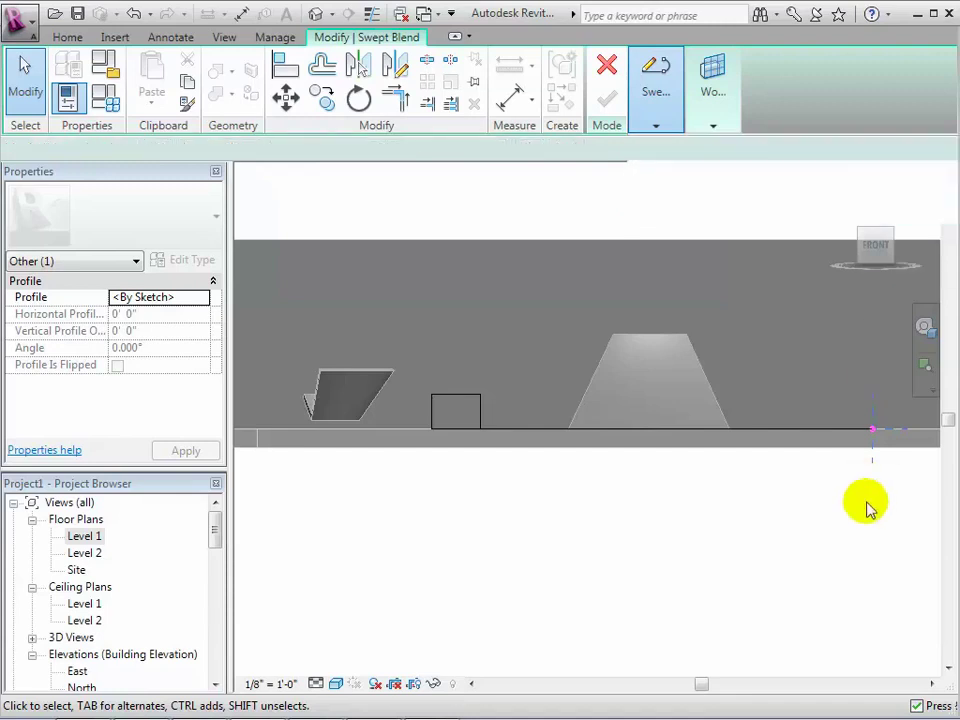
pyautogui.moveTo(711, 506)
pyautogui.mouseDown(button='middle')
pyautogui.moveTo(685, 520)
pyautogui.moveTo(647, 471)
pyautogui.moveTo(664, 414)
pyautogui.mouseUp(button='middle')
pyautogui.scroll(4, 667, 418)
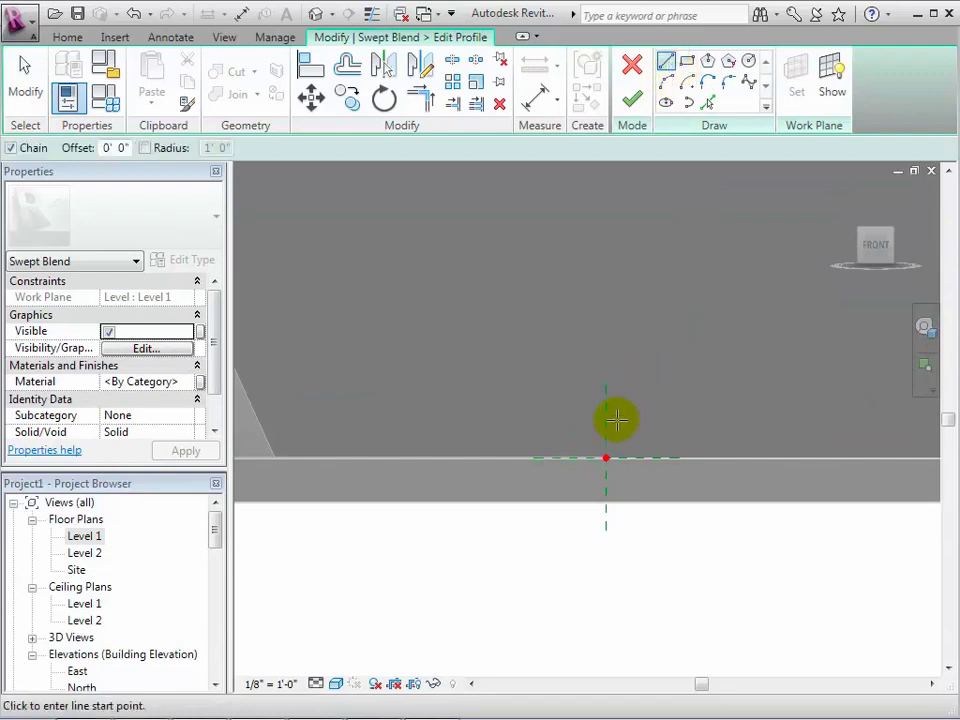
# Sketch a closed five-sided pentagon on the floor line as the second profile and finish it
pyautogui.click(574, 457)
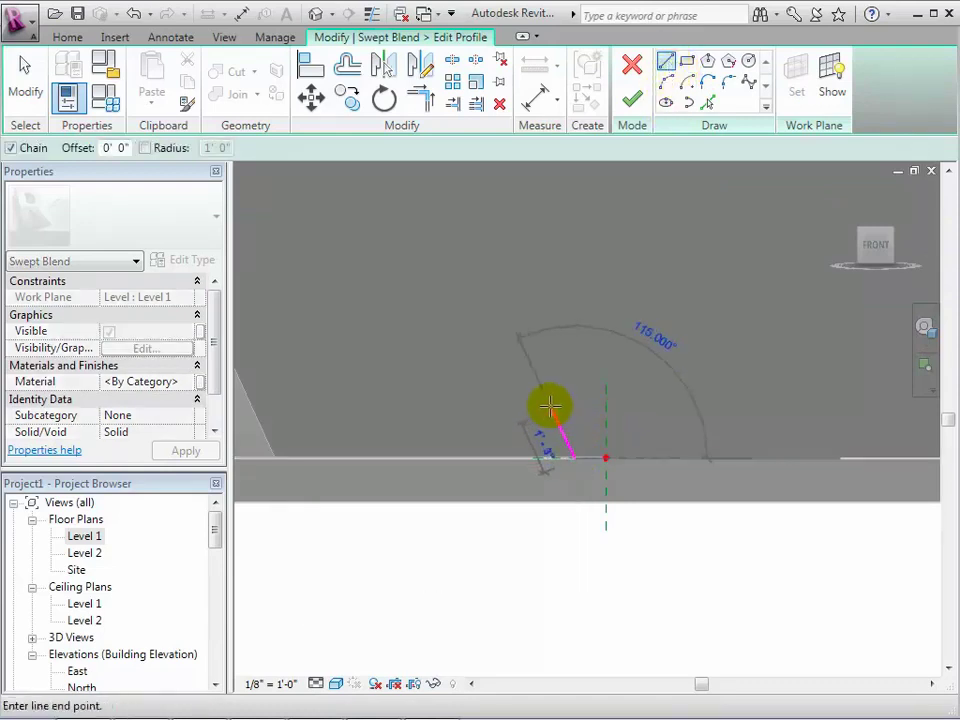
pyautogui.click(548, 403)
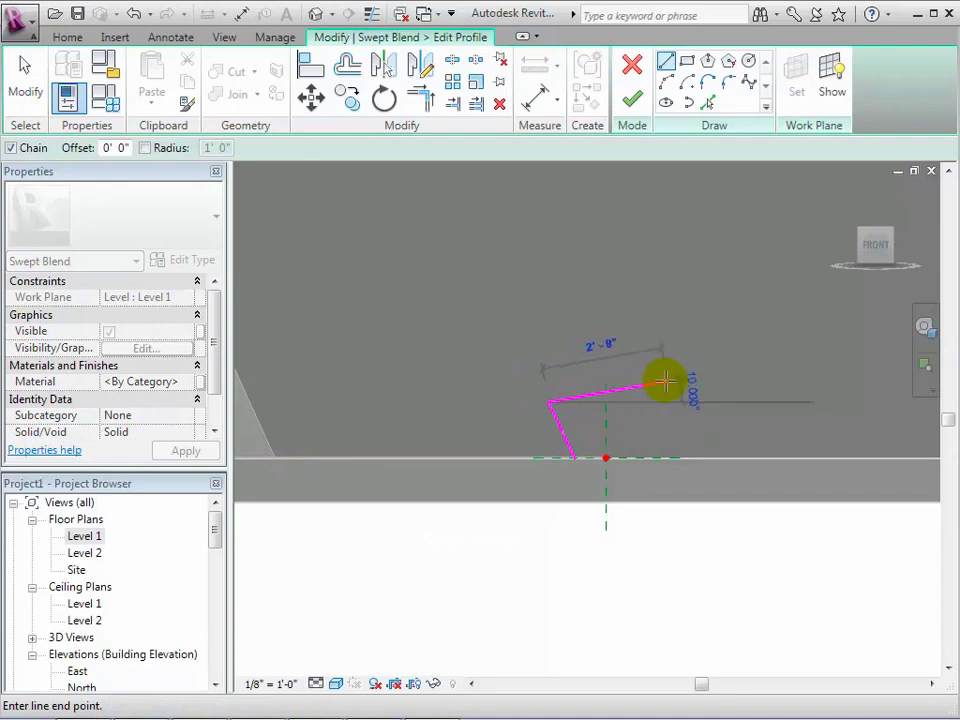
pyautogui.click(605, 372)
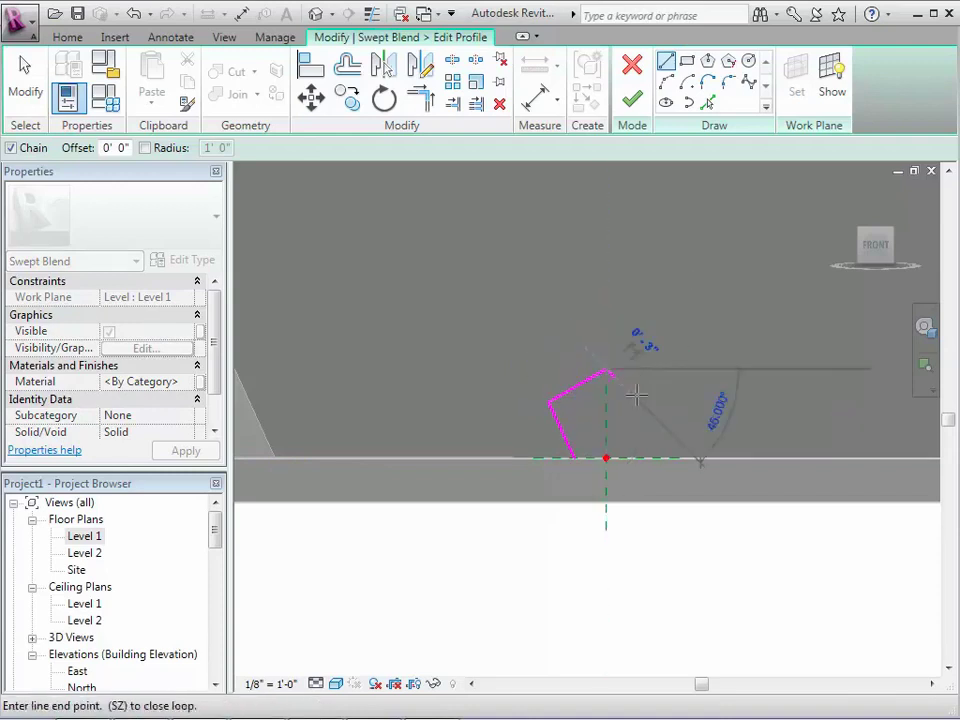
pyautogui.click(666, 396)
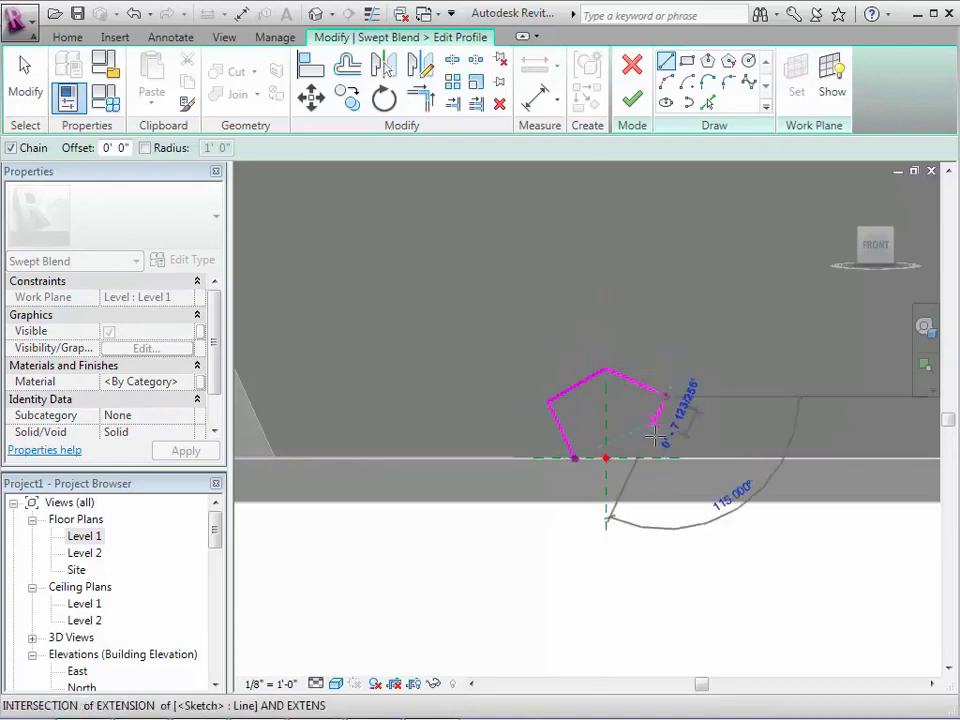
pyautogui.click(657, 457)
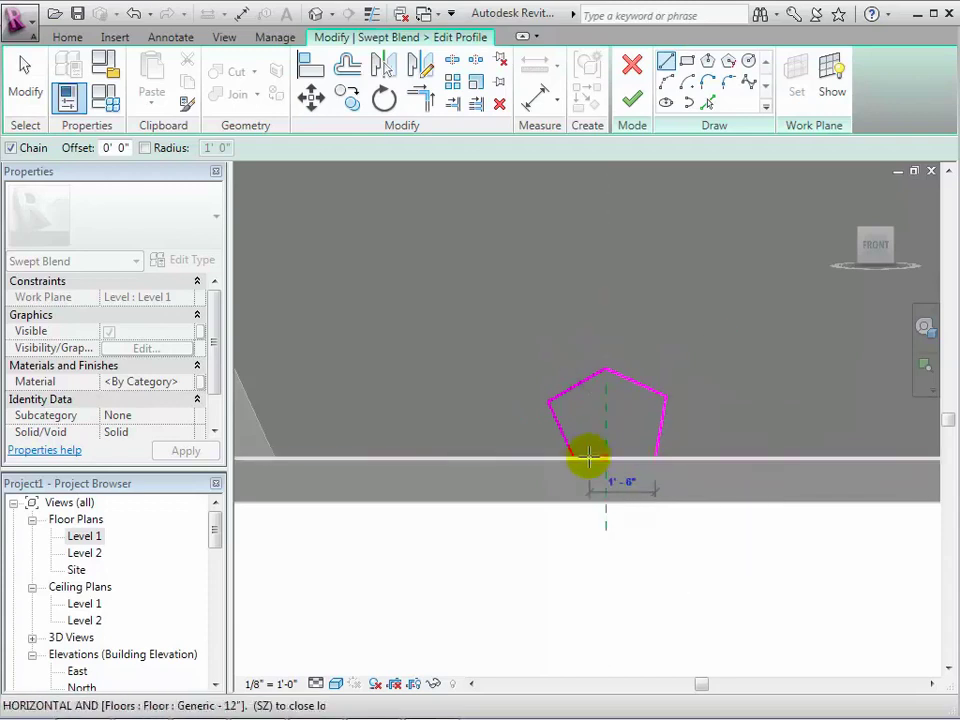
pyautogui.click(570, 456)
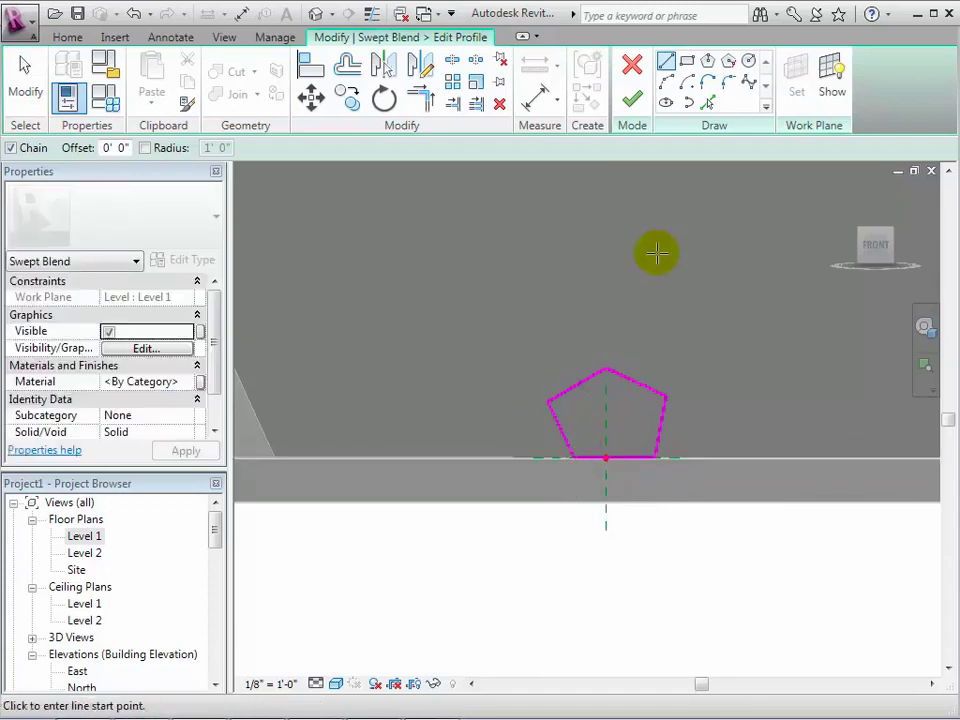
pyautogui.click(634, 102)
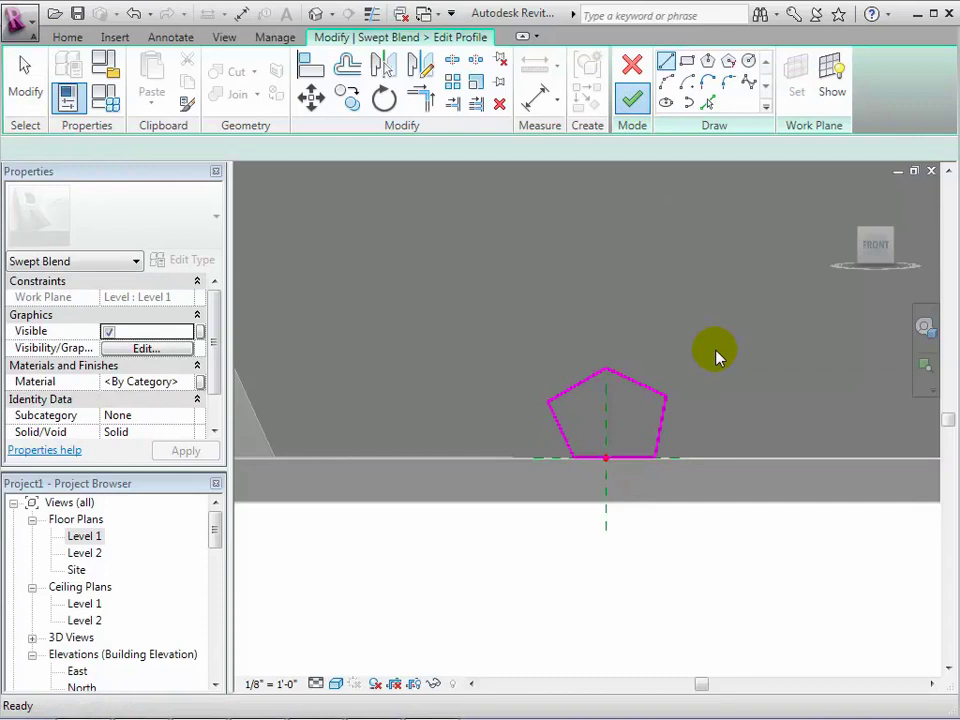
# Rotate to a 3D corner view and centre the curved path with its rectangle and pentagon profiles
pyautogui.scroll(-3, 716, 355)
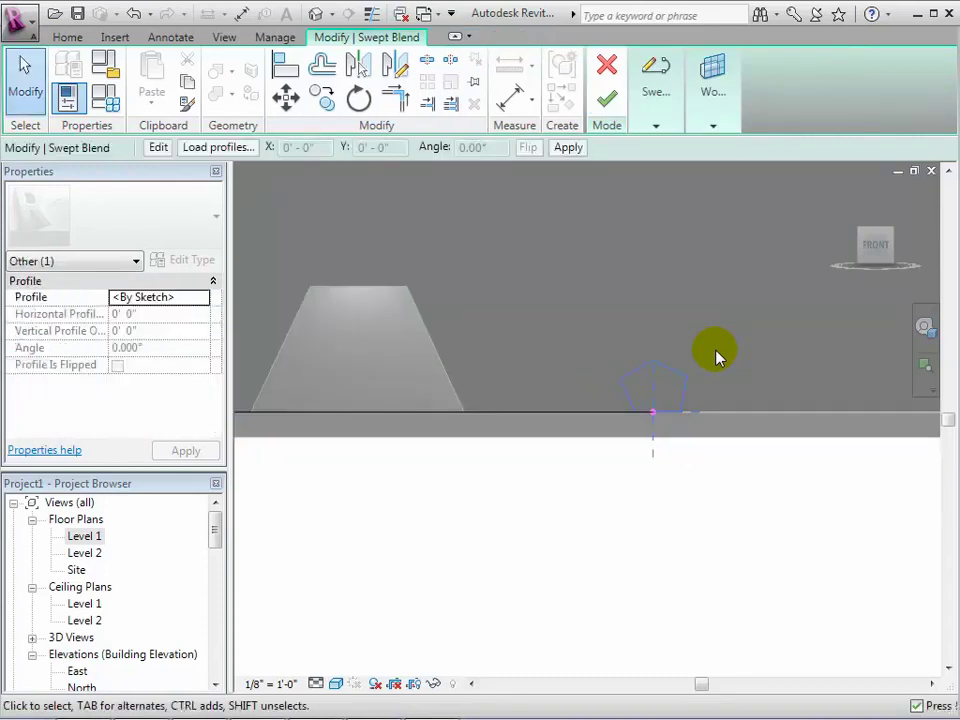
pyautogui.click(720, 350)
pyautogui.moveTo(714, 313); pyautogui.dragTo(853, 364, button='middle')
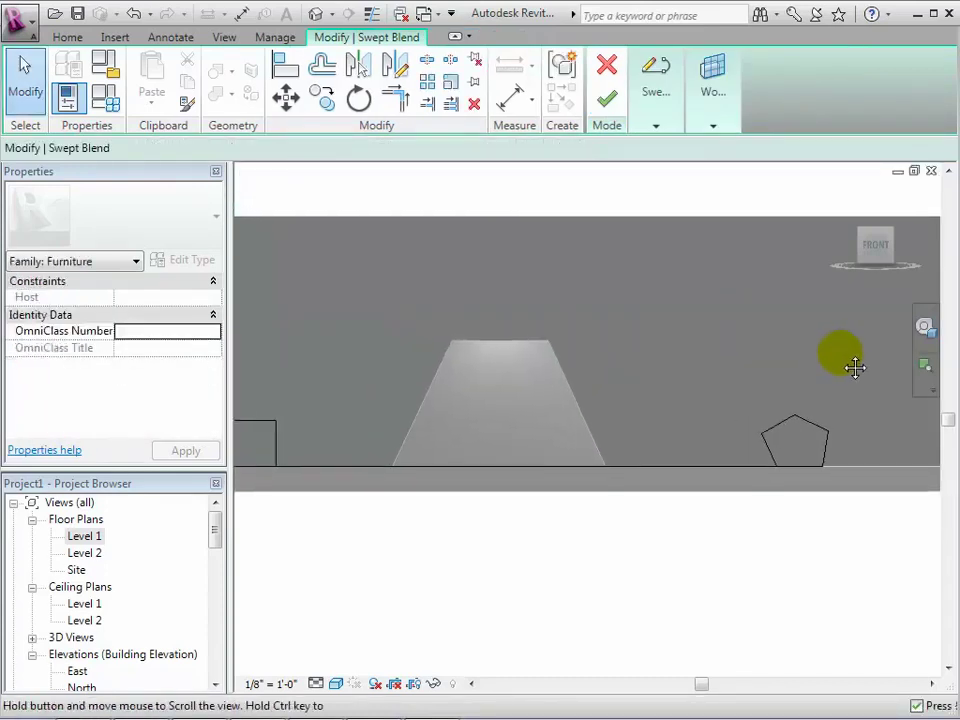
pyautogui.scroll(-2, 850, 345)
pyautogui.click(868, 250)
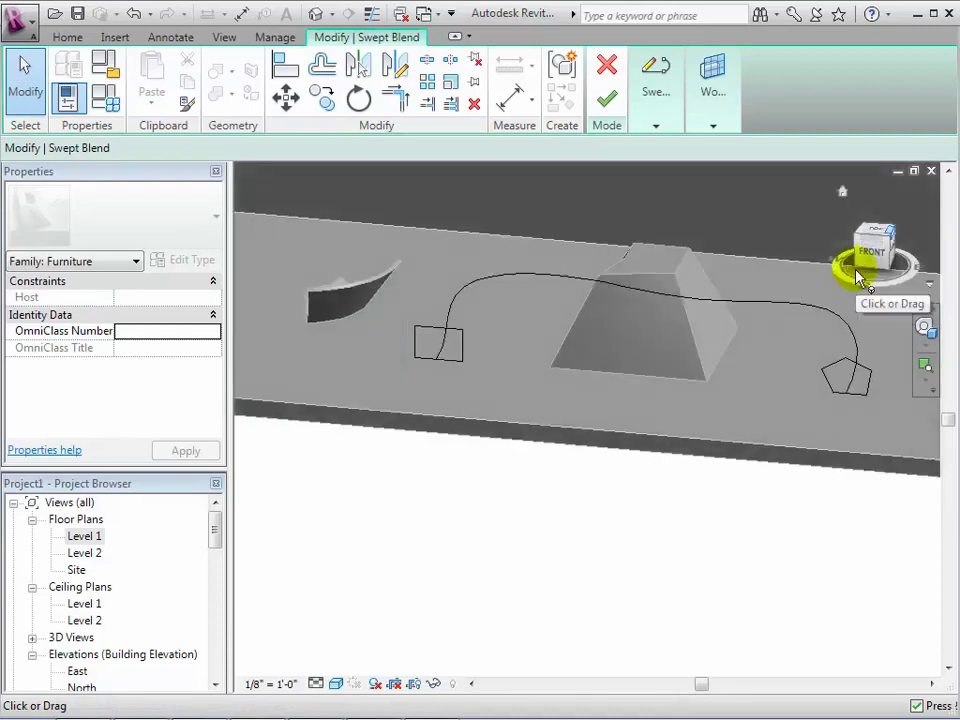
pyautogui.moveTo(512, 381); pyautogui.dragTo(456, 393, button='middle')
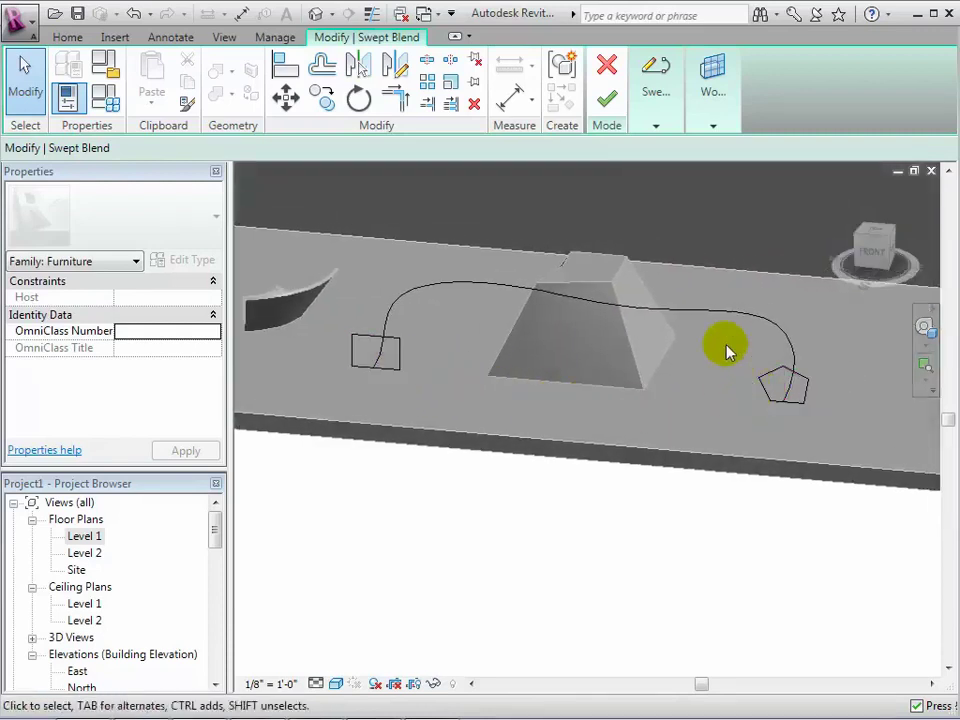
# Finish the swept blend and select the curved rectangle-to-pentagon solid to inspect its properties
pyautogui.click(609, 101)
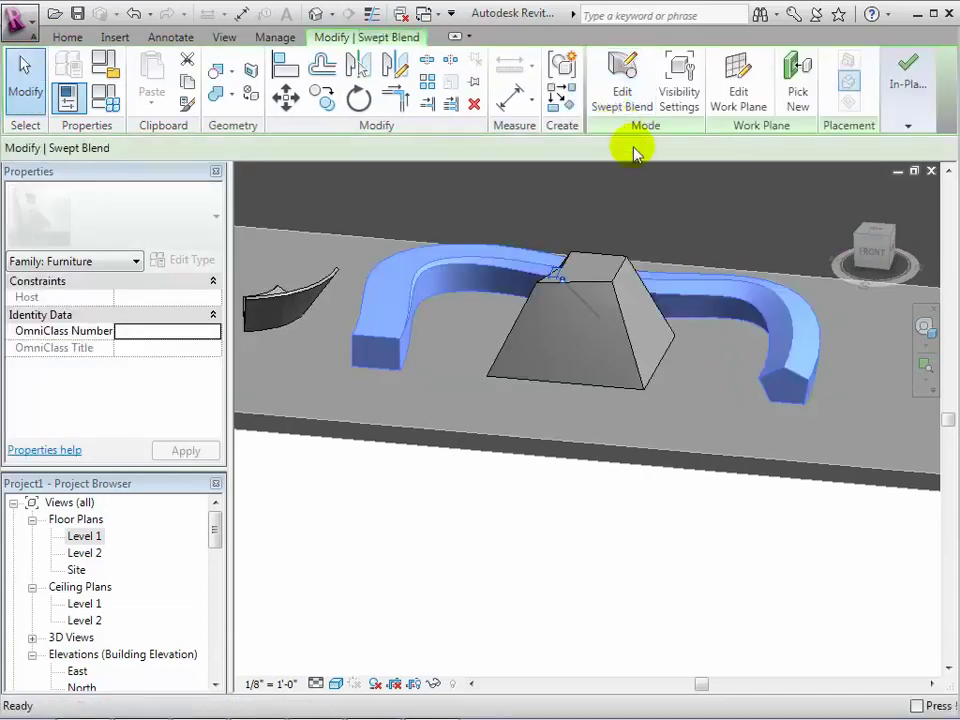
pyautogui.click(696, 393)
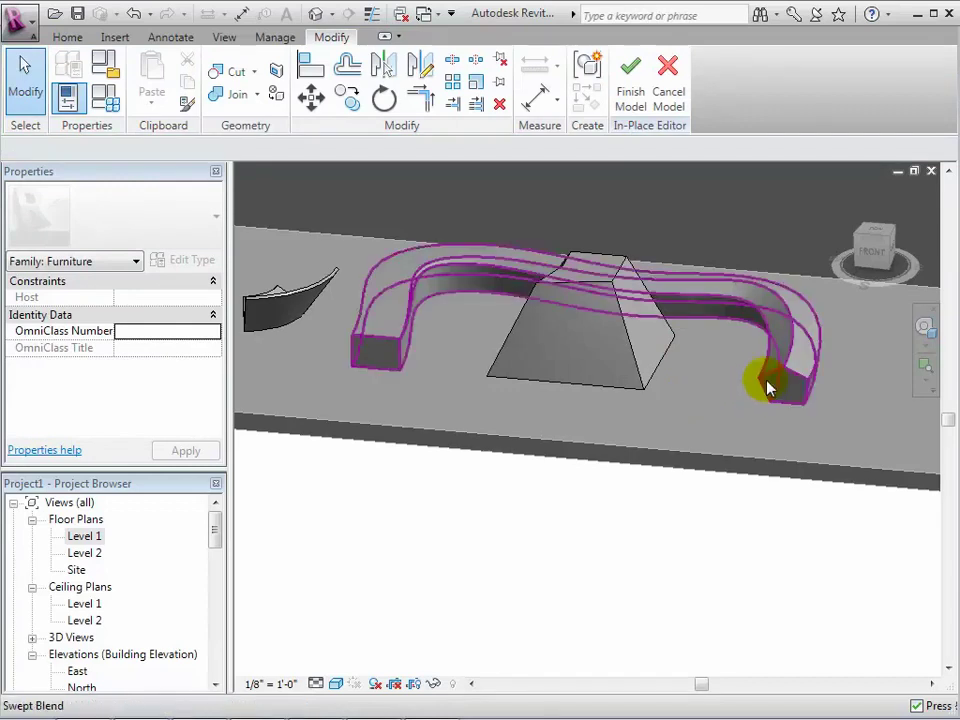
pyautogui.click(708, 409)
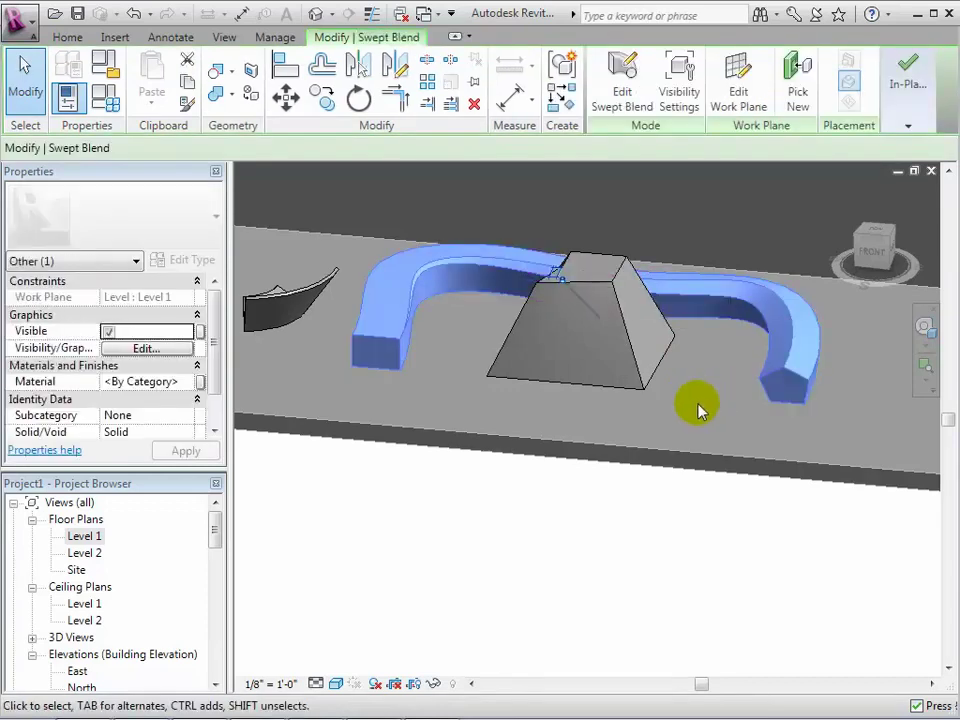
pyautogui.scroll(-1, 215, 312)
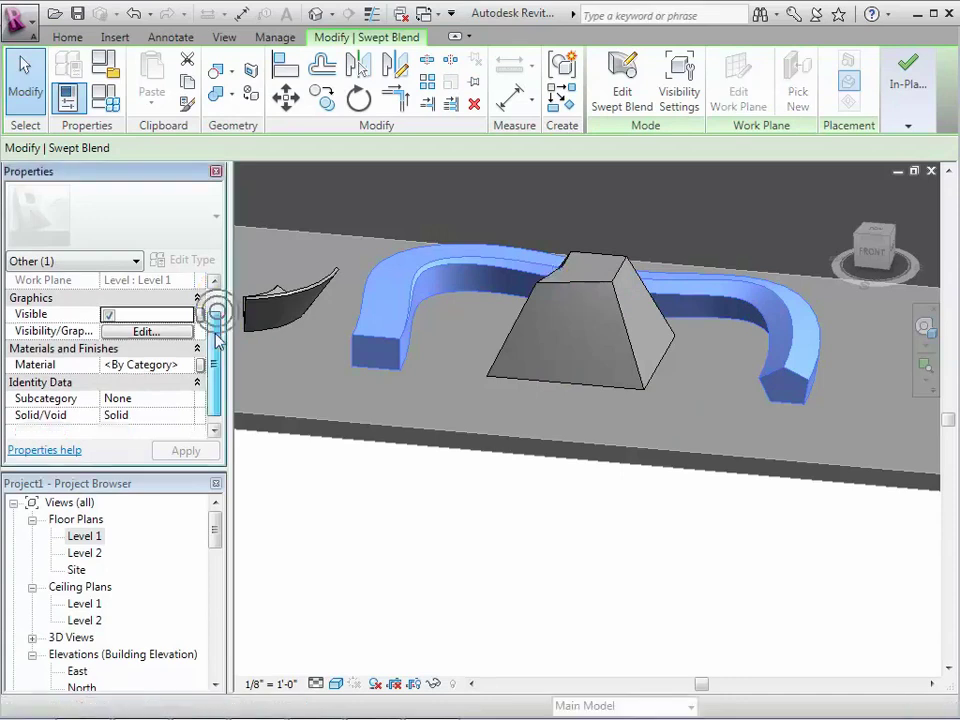